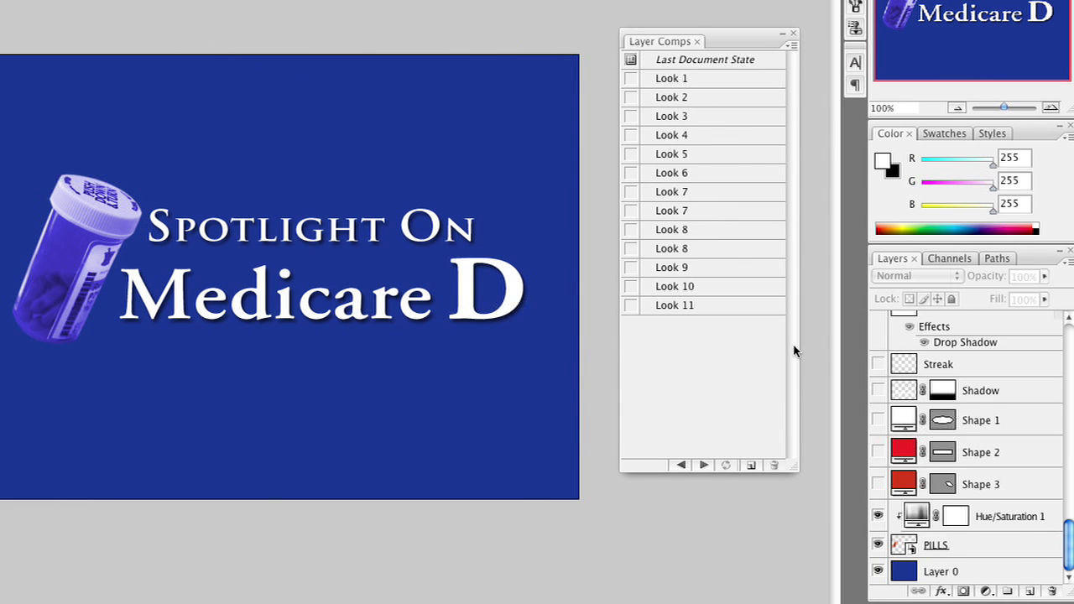
Apply the Look 1 comp, toggle the mirrored reflection off and on, then select Layer 0
{"action": "left_click", "coordinate": [702, 467]}
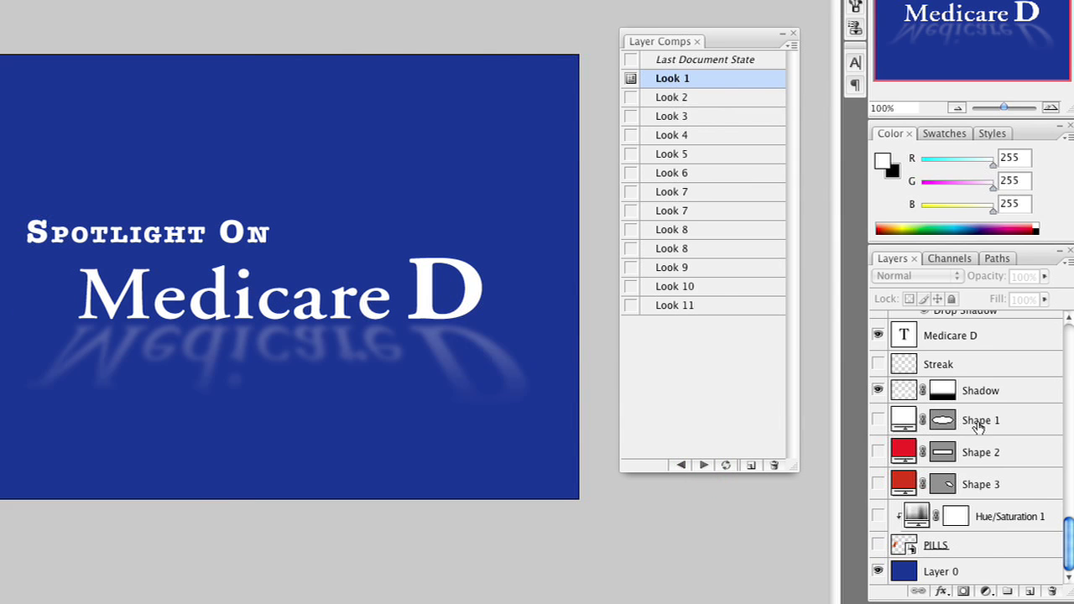
{"action": "scroll", "coordinate": [978, 427], "scroll_direction": "up", "scroll_amount": 1}
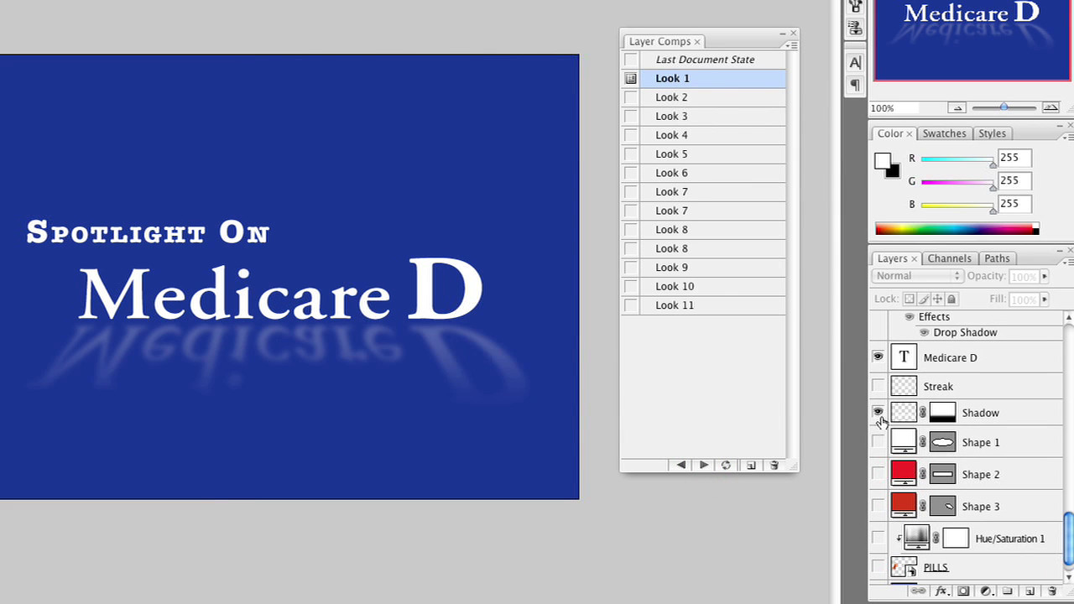
{"action": "left_click", "coordinate": [878, 413]}
{"action": "left_click", "coordinate": [878, 413]}
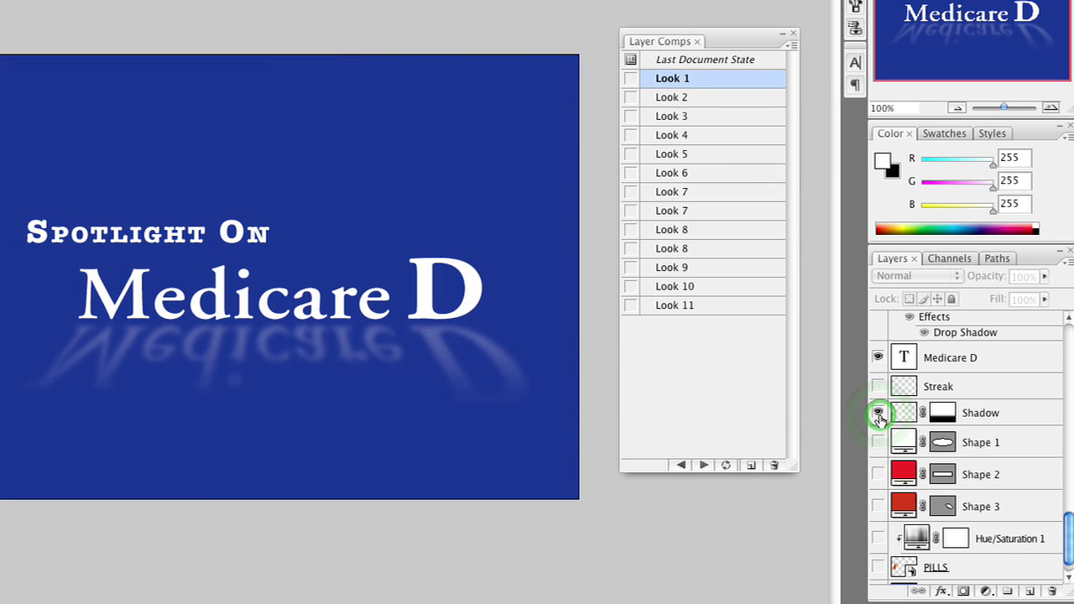
{"action": "left_click", "coordinate": [878, 413]}
{"action": "left_click", "coordinate": [878, 413]}
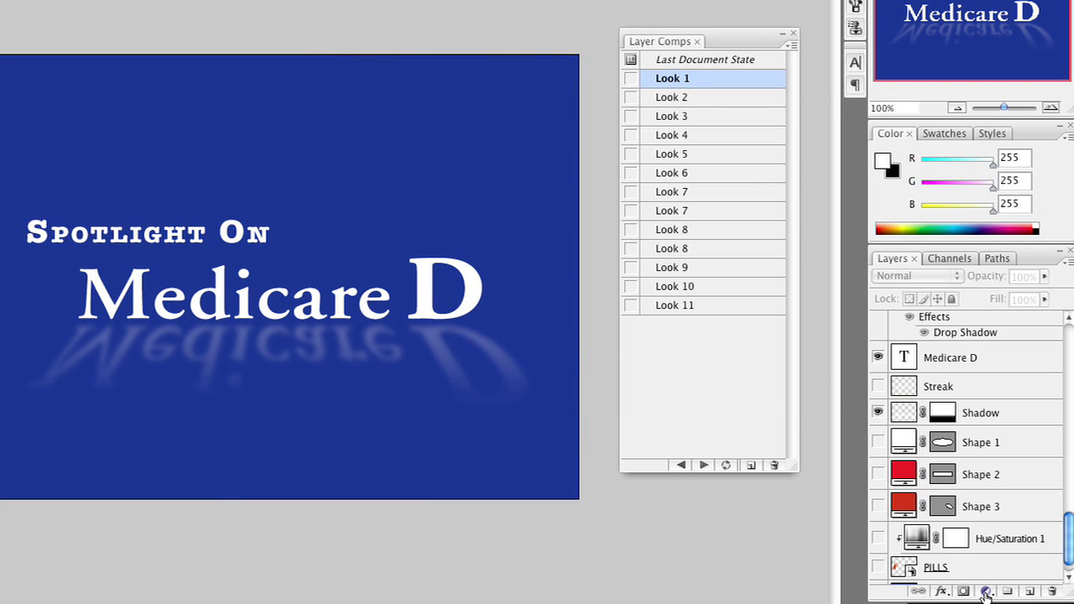
{"action": "scroll", "coordinate": [992, 567], "scroll_direction": "down", "scroll_amount": 1}
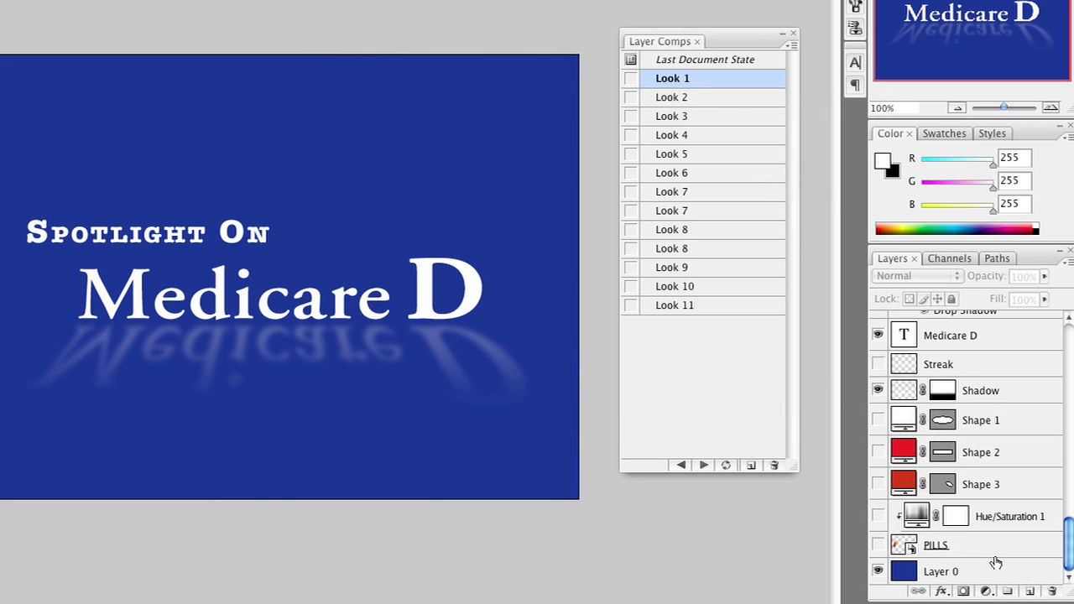
{"action": "left_click", "coordinate": [985, 570]}
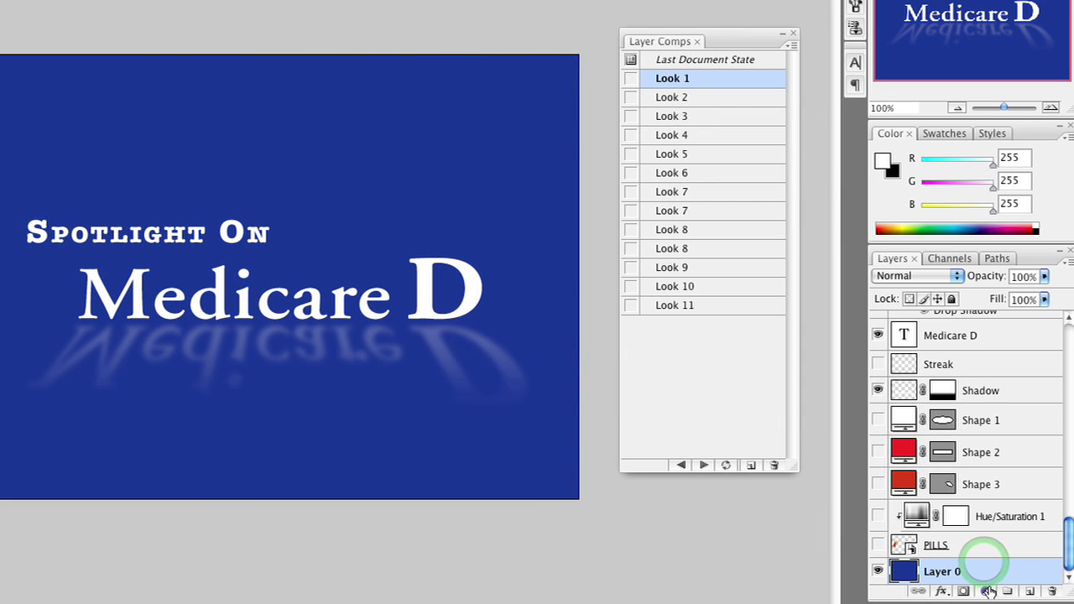
Add a colorized Hue/Saturation adjustment above Layer 0 with hue 93 and saturation 66
{"action": "left_click", "coordinate": [988, 591]}
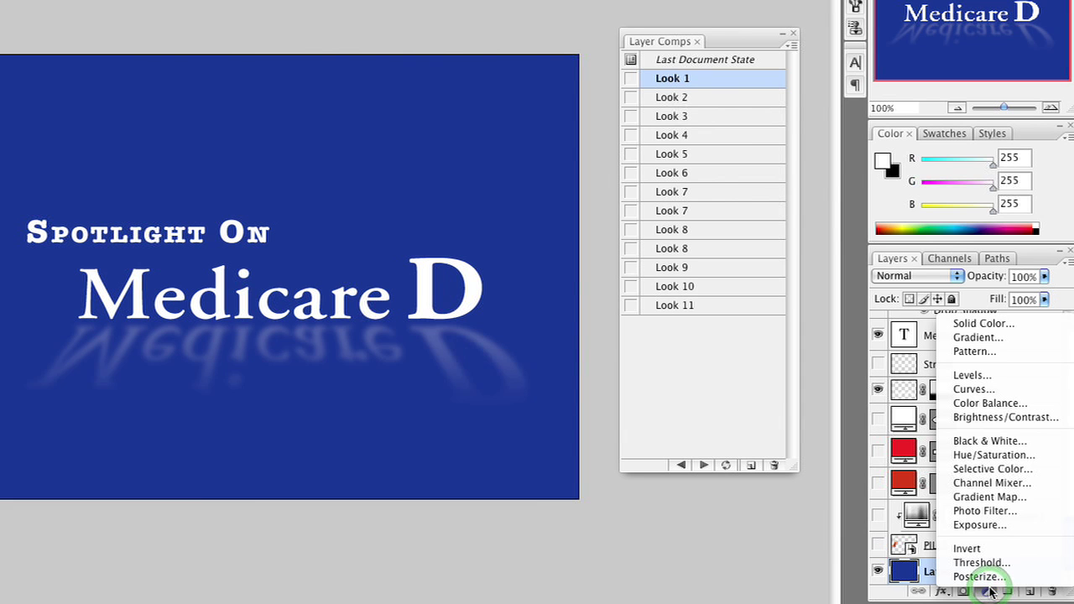
{"action": "left_click", "coordinate": [986, 456]}
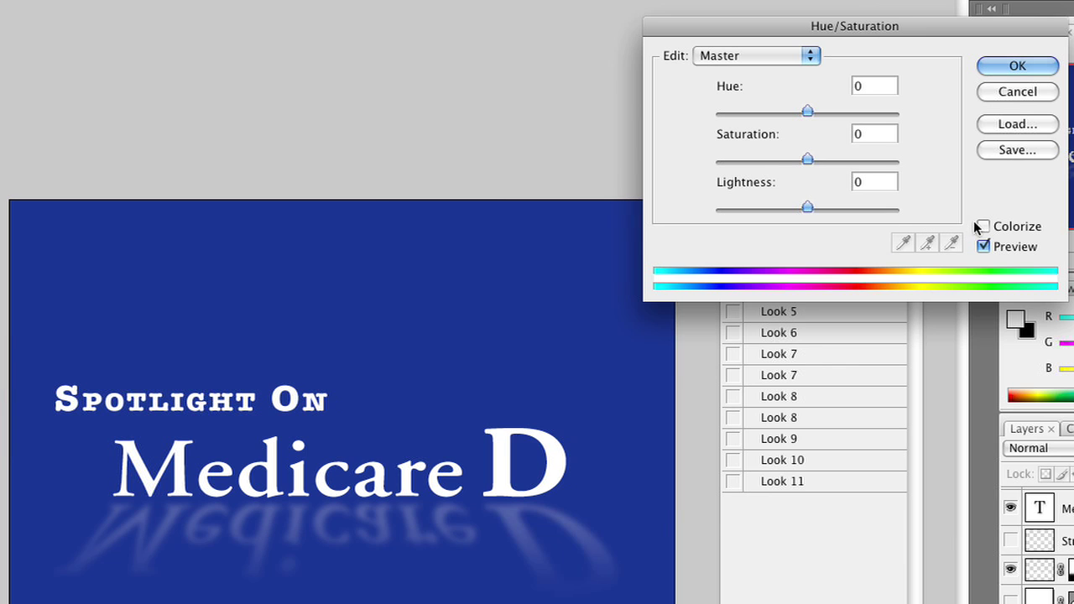
{"action": "left_click", "coordinate": [853, 78]}
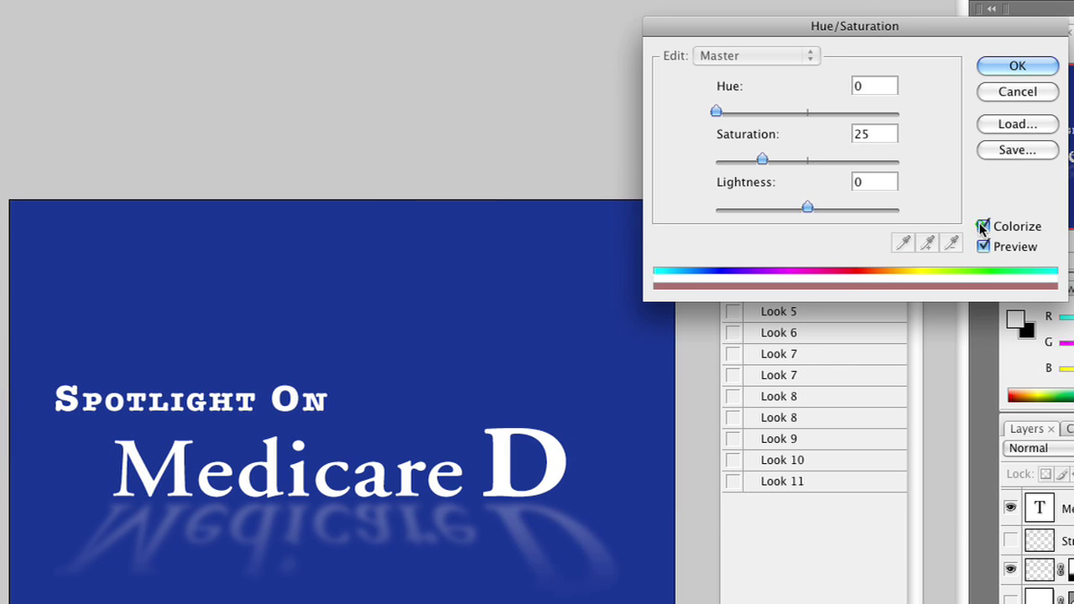
{"action": "left_click", "coordinate": [763, 114]}
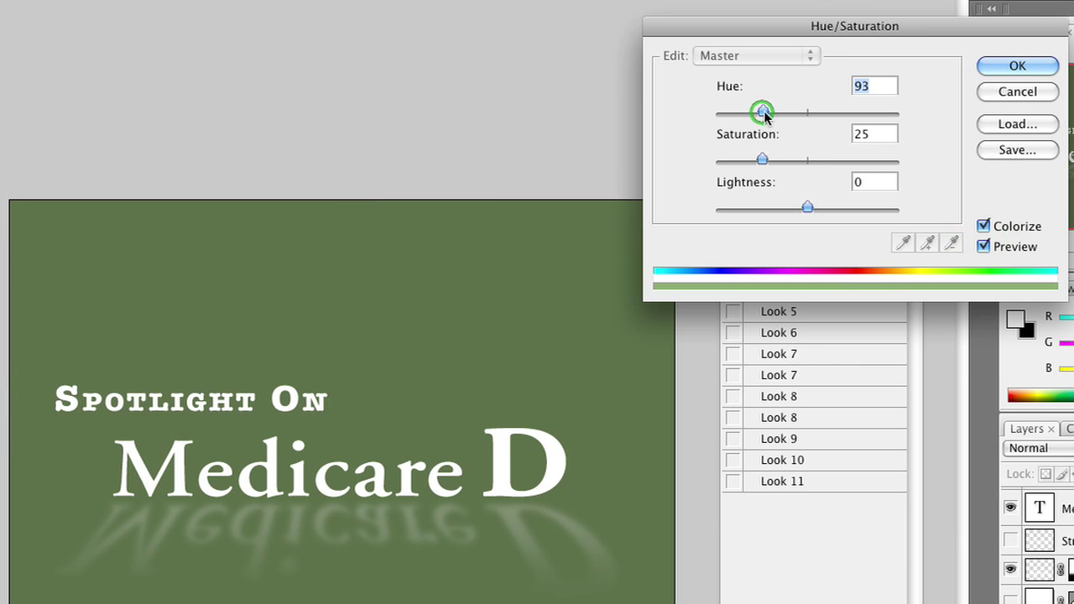
{"action": "left_click_drag", "start_coordinate": [817, 160], "coordinate": [836, 163]}
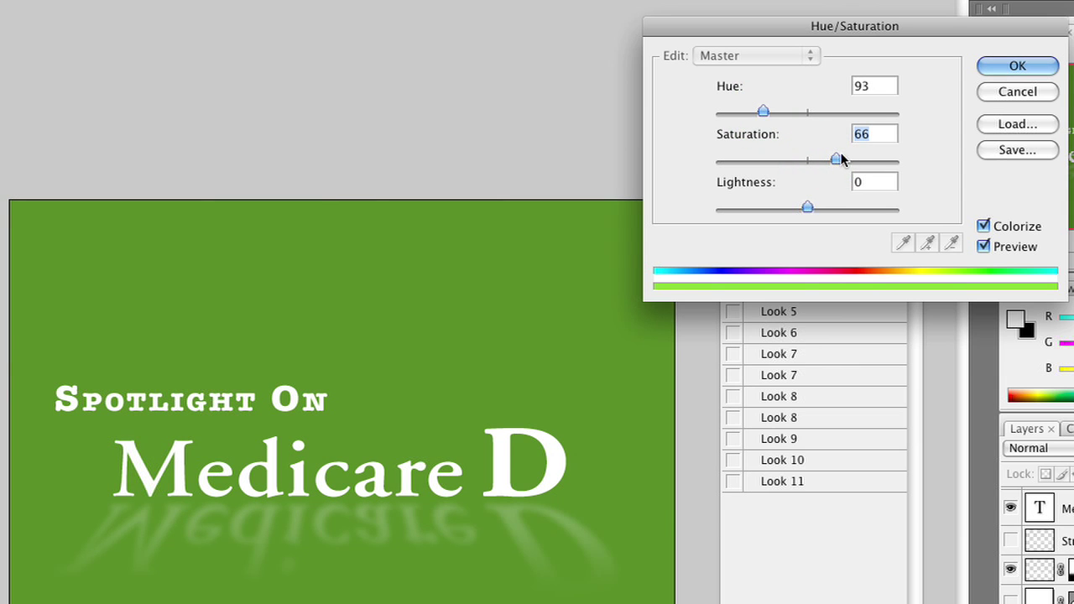
{"action": "left_click", "coordinate": [1004, 65]}
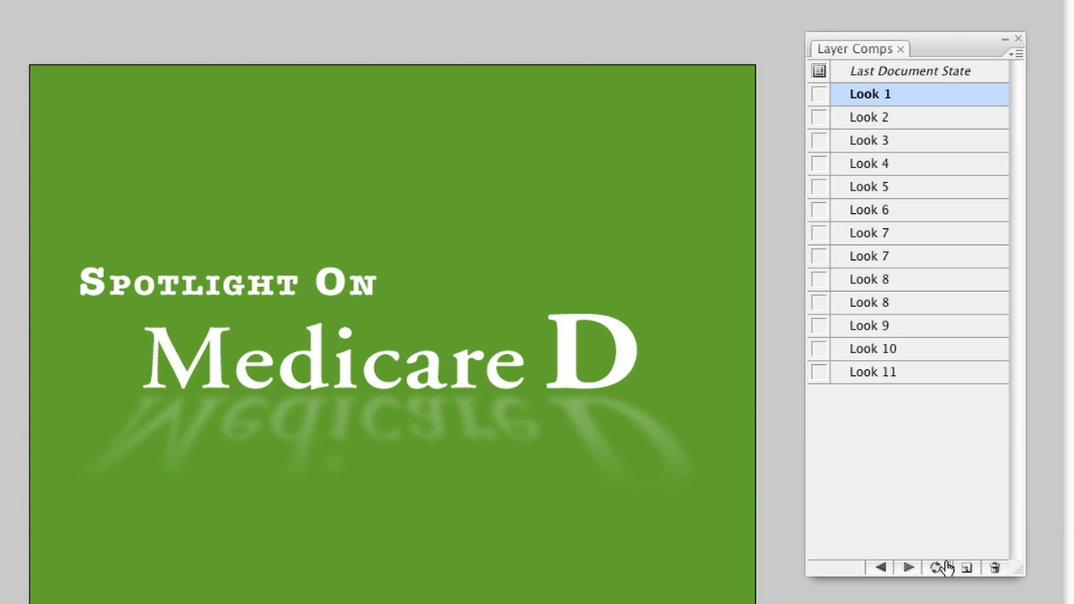
Save the current green version as a new layer comp named 'Look 12'
{"action": "left_click", "coordinate": [967, 570]}
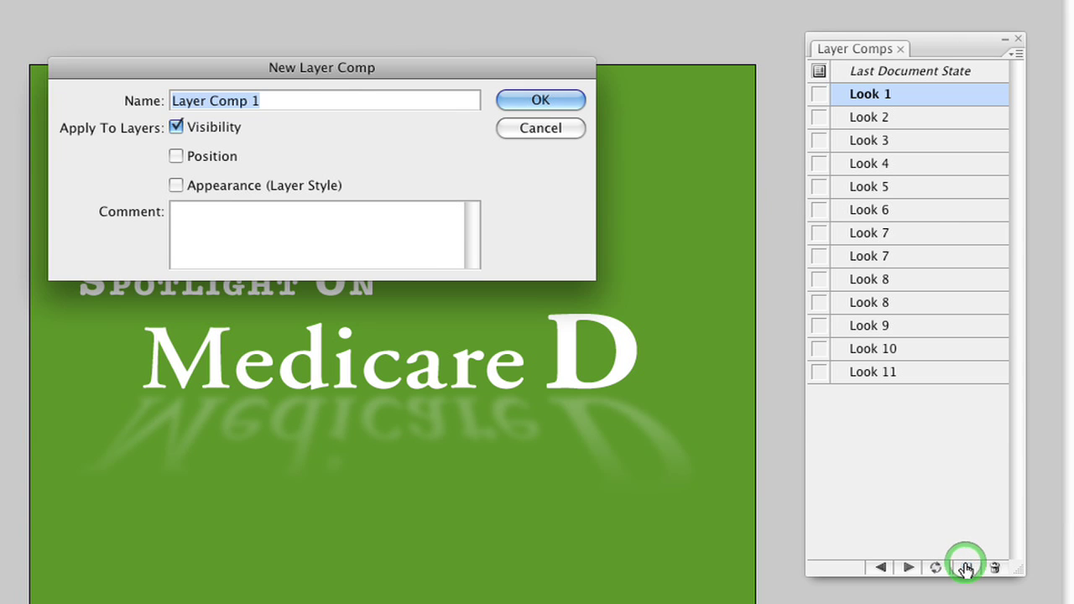
{"action": "type", "text": "Look "}
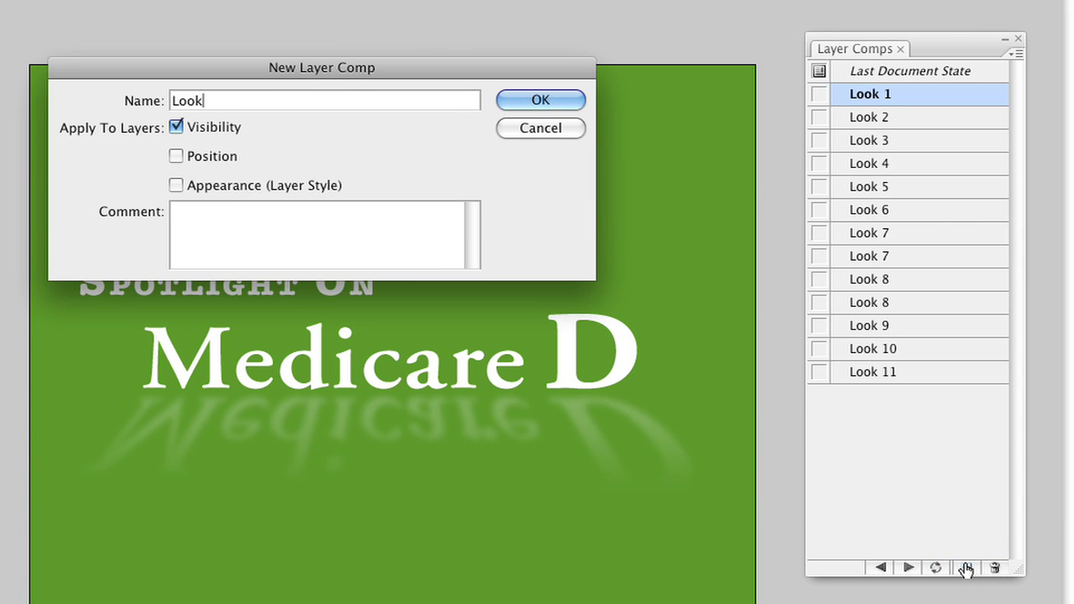
{"action": "type", "text": "12"}
{"action": "key", "text": "Return"}
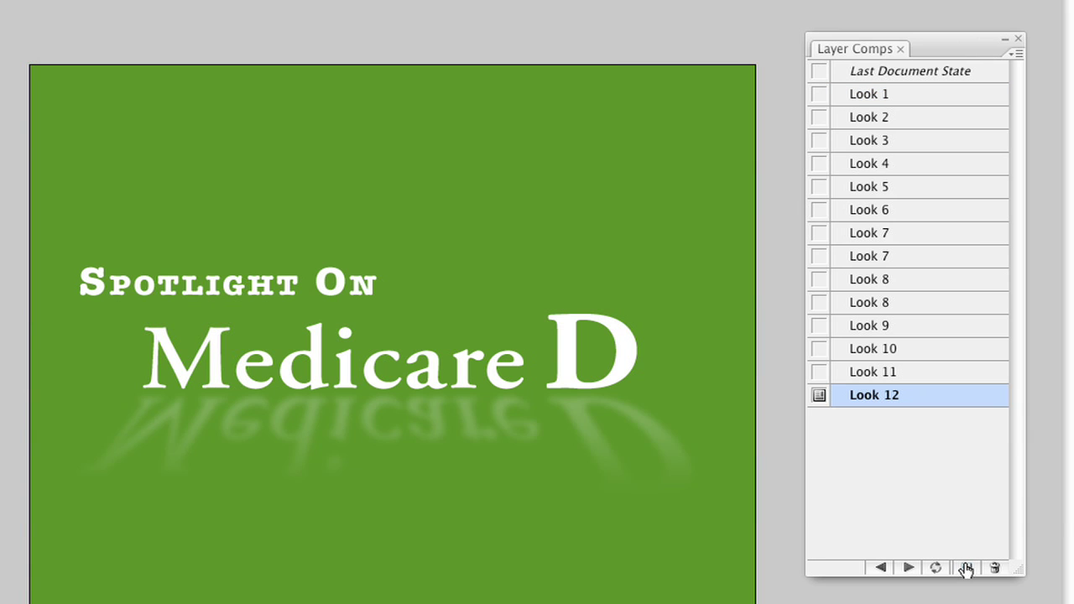
Step back through Looks 11, 10, 9 and 8, then forward to Look 9
{"action": "left_click", "coordinate": [885, 569]}
{"action": "left_click", "coordinate": [885, 569]}
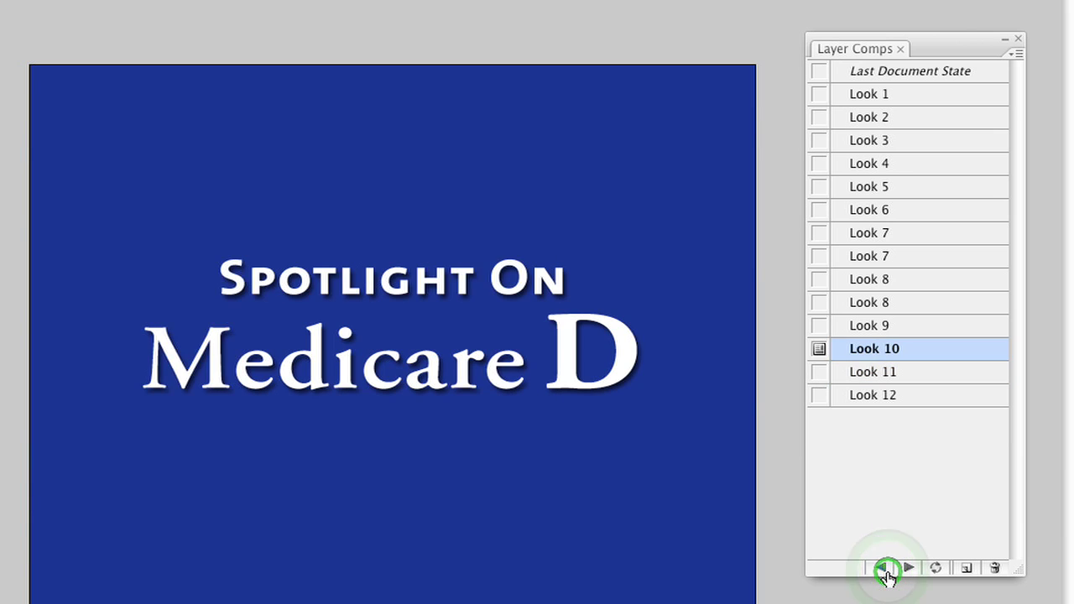
{"action": "left_click", "coordinate": [885, 569]}
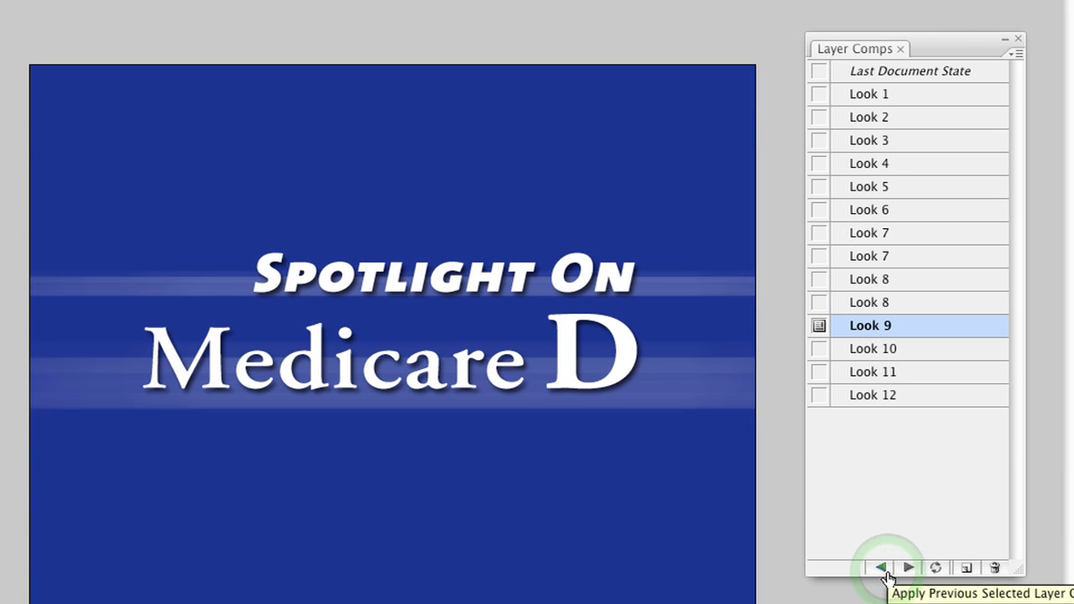
{"action": "left_click", "coordinate": [883, 569]}
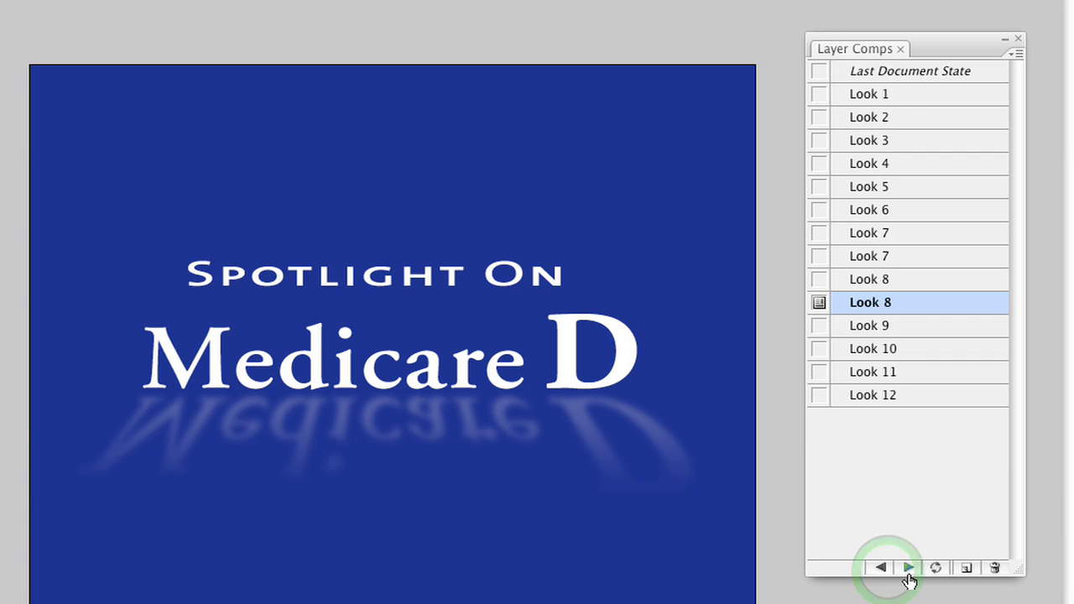
{"action": "left_click", "coordinate": [911, 569]}
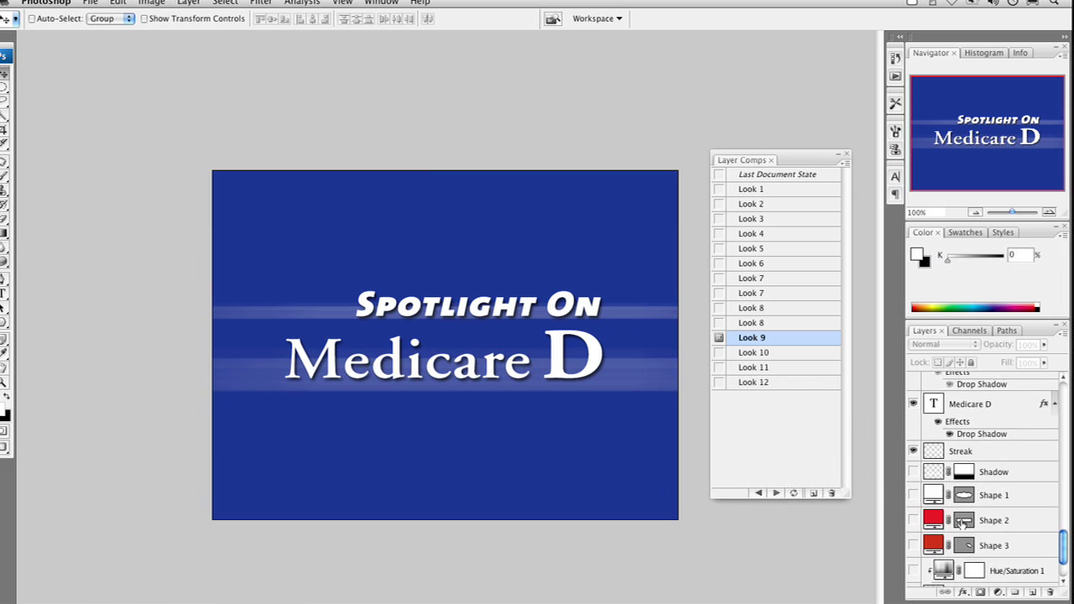
{"action": "scroll", "coordinate": [961, 524], "scroll_direction": "down", "scroll_amount": 3}
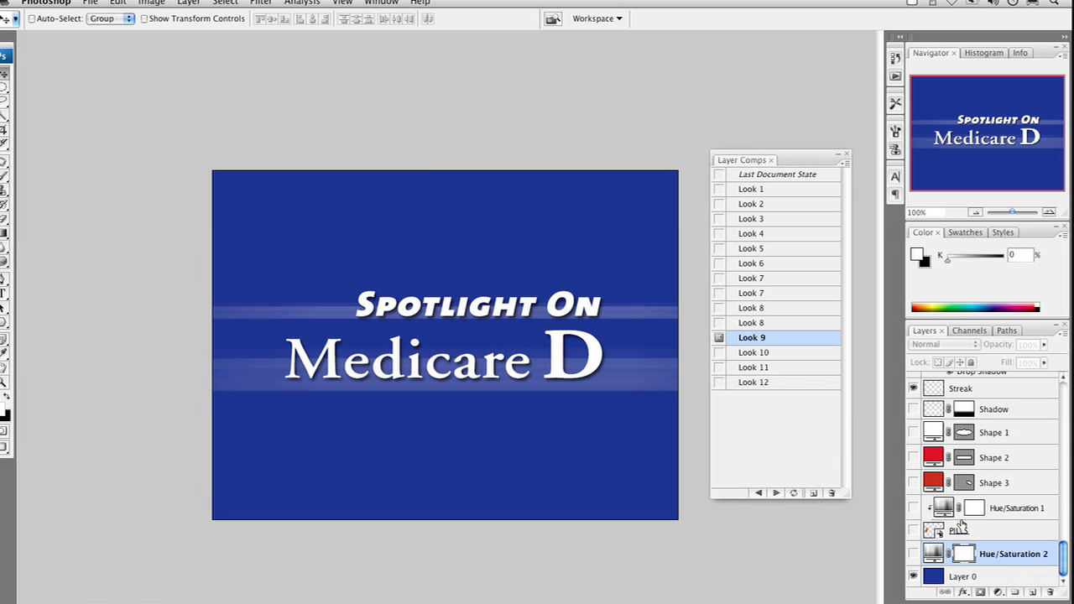
Show the PILLS layer and update the Look 9 comp to include the pill bottle
{"action": "left_click", "coordinate": [913, 531]}
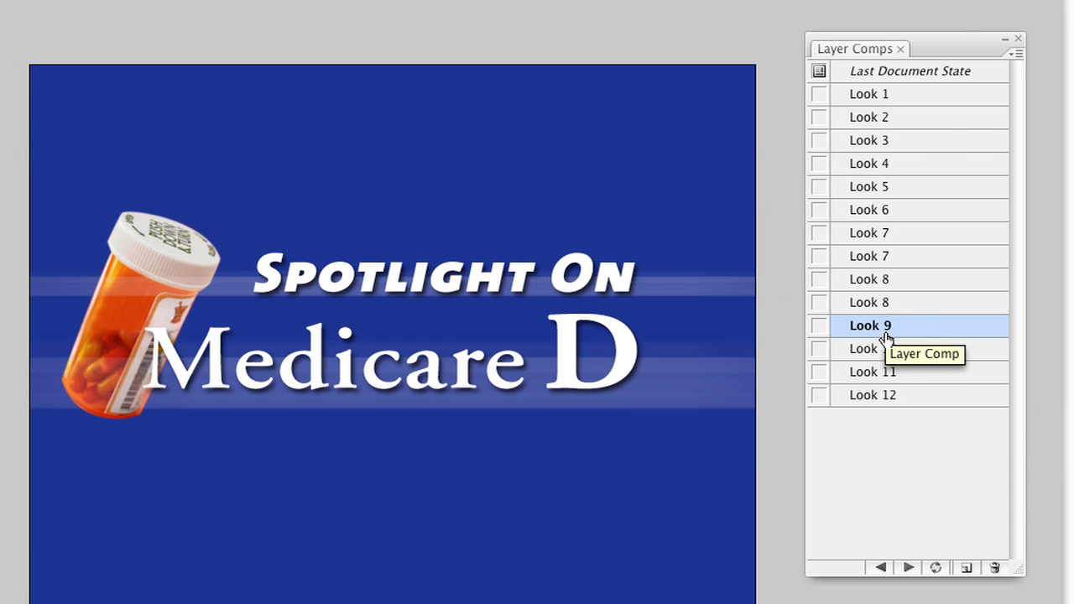
{"action": "left_click", "coordinate": [935, 568]}
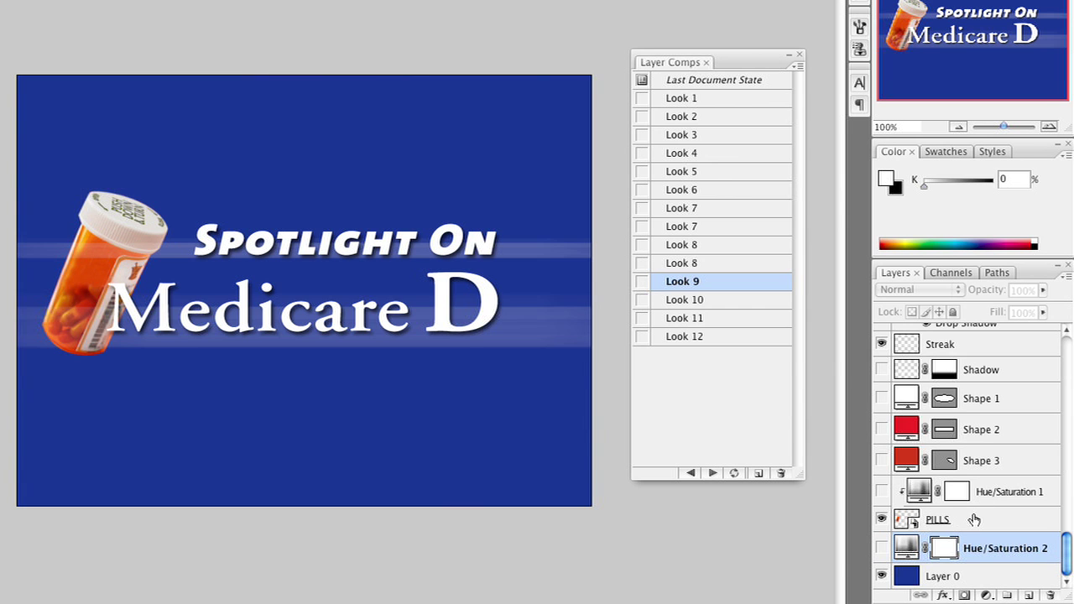
Give the PILLS layer a drop shadow with an enlarged size
{"action": "left_click", "coordinate": [987, 537]}
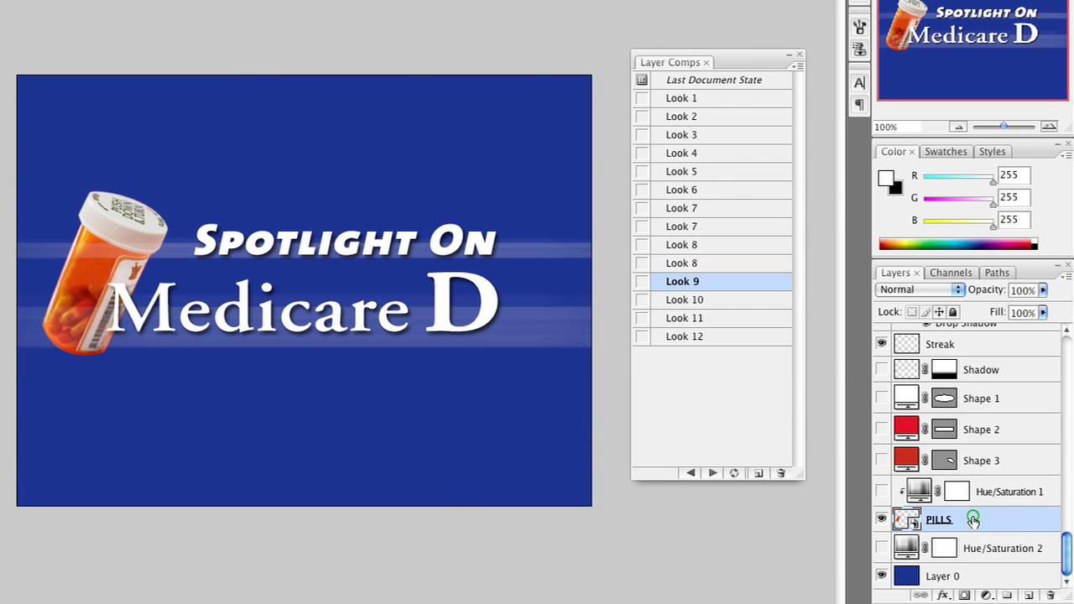
{"action": "left_click", "coordinate": [944, 595]}
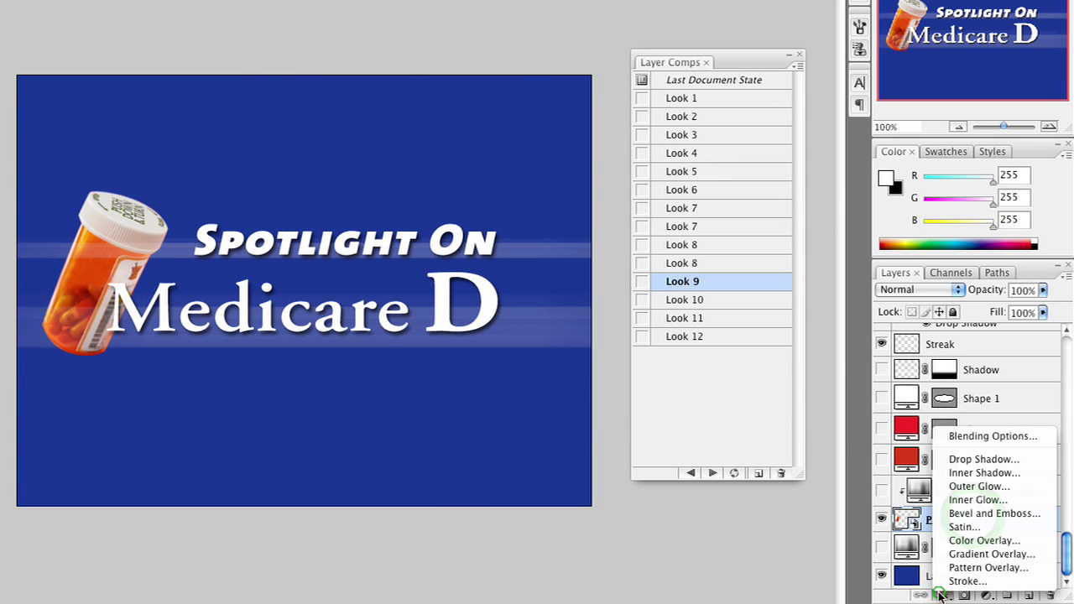
{"action": "left_click", "coordinate": [978, 459]}
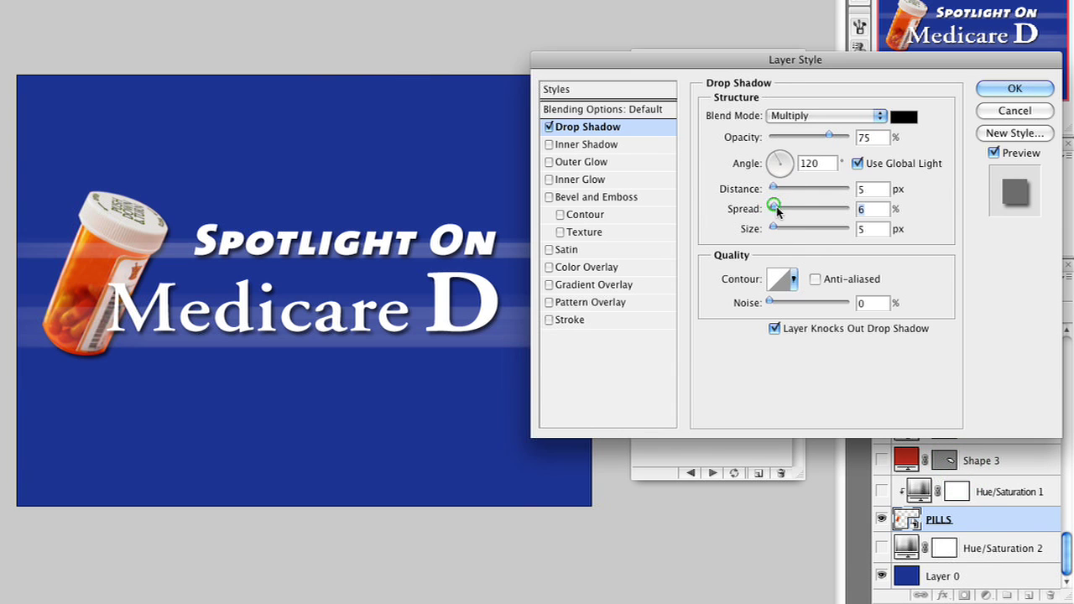
{"action": "left_click_drag", "start_coordinate": [774, 228], "coordinate": [780, 226]}
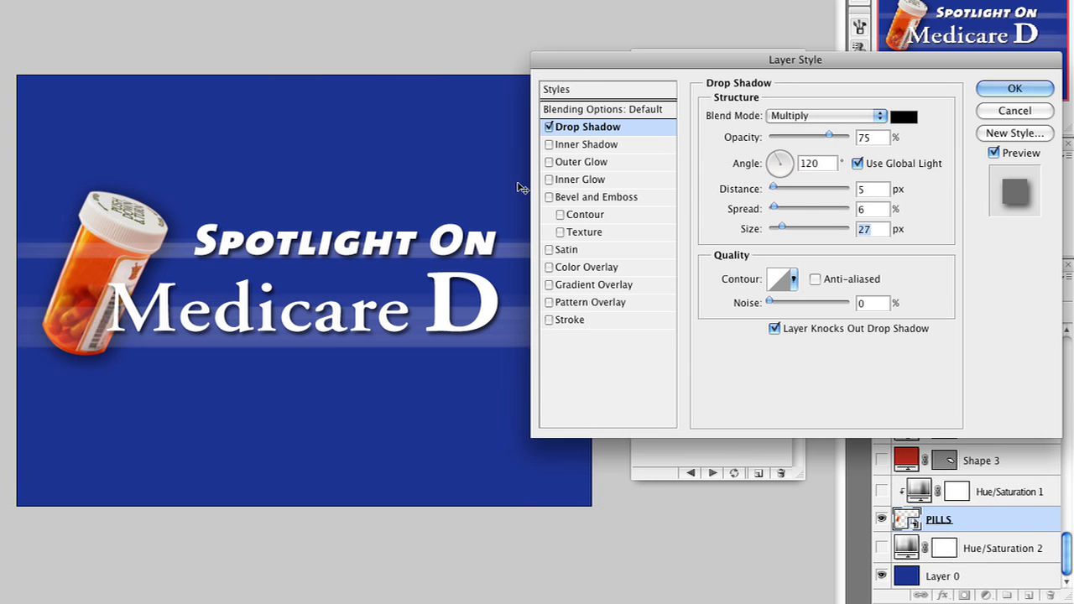
Add a Color Overlay sampled from the background blue, set to Hue blend mode
{"action": "left_click", "coordinate": [576, 267]}
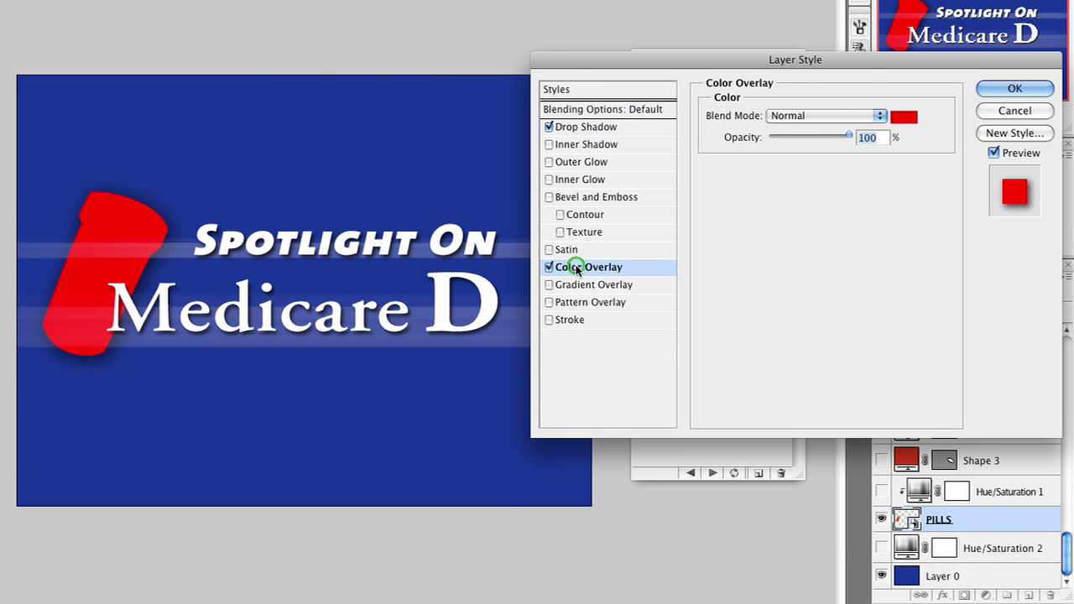
{"action": "left_click", "coordinate": [896, 111]}
{"action": "left_click", "coordinate": [130, 128]}
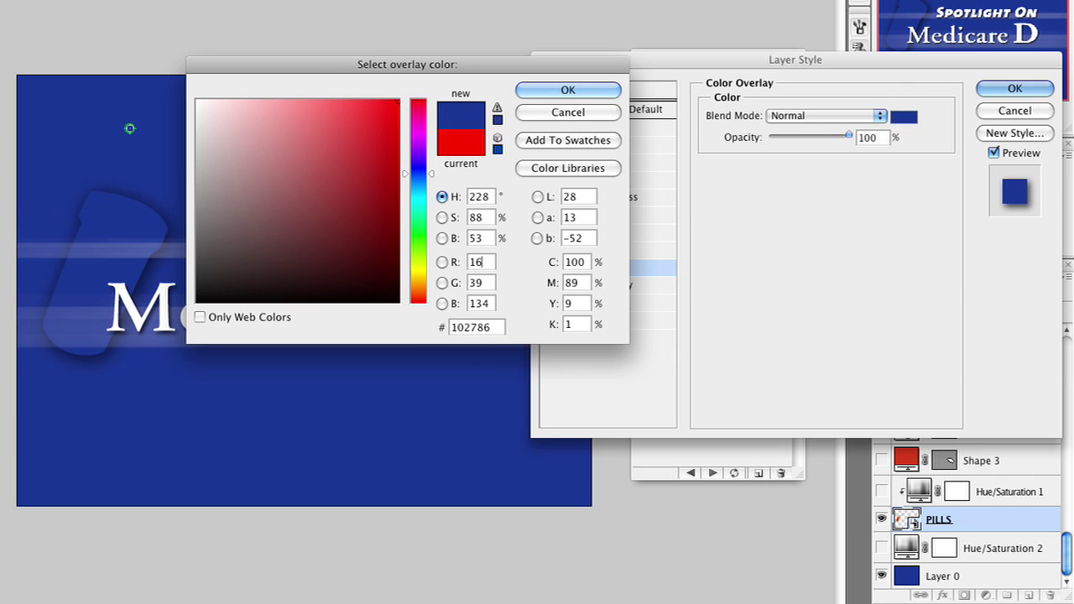
{"action": "left_click", "coordinate": [568, 90]}
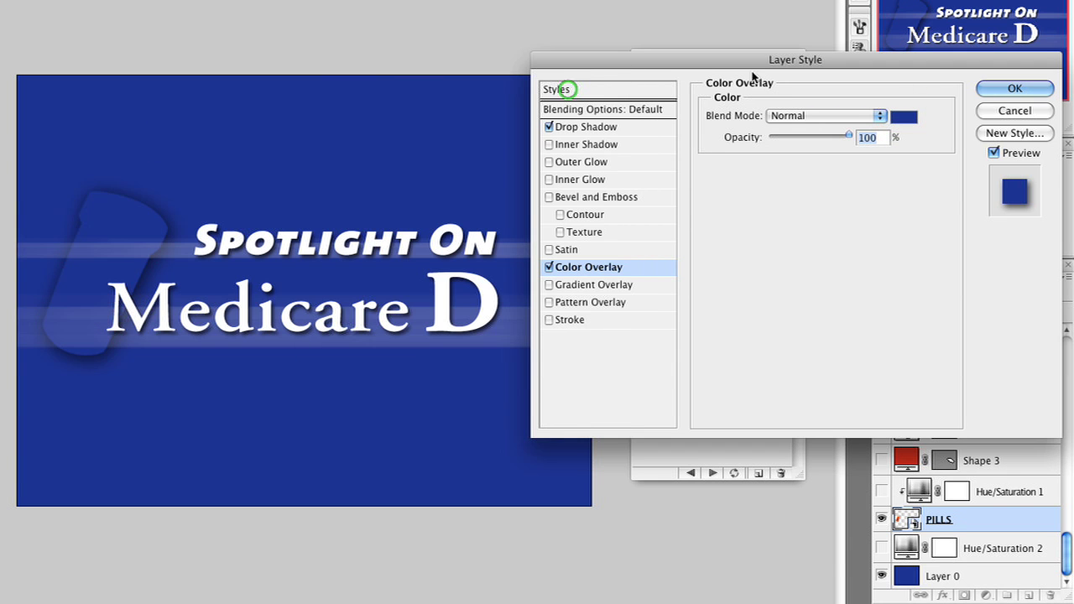
{"action": "left_click", "coordinate": [801, 114]}
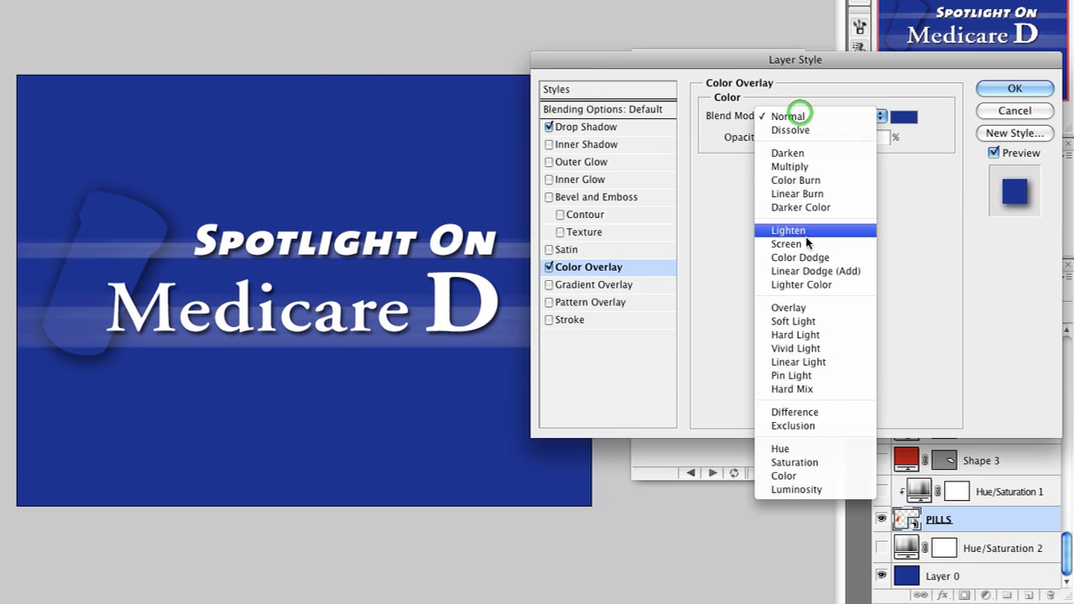
{"action": "left_click", "coordinate": [795, 451]}
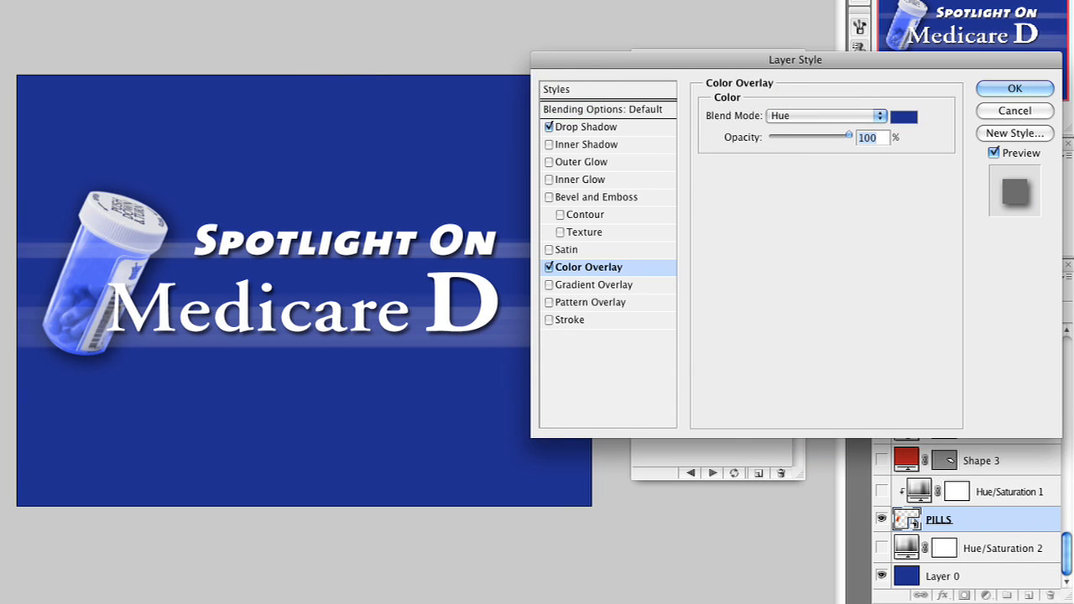
{"action": "left_click", "coordinate": [1026, 89]}
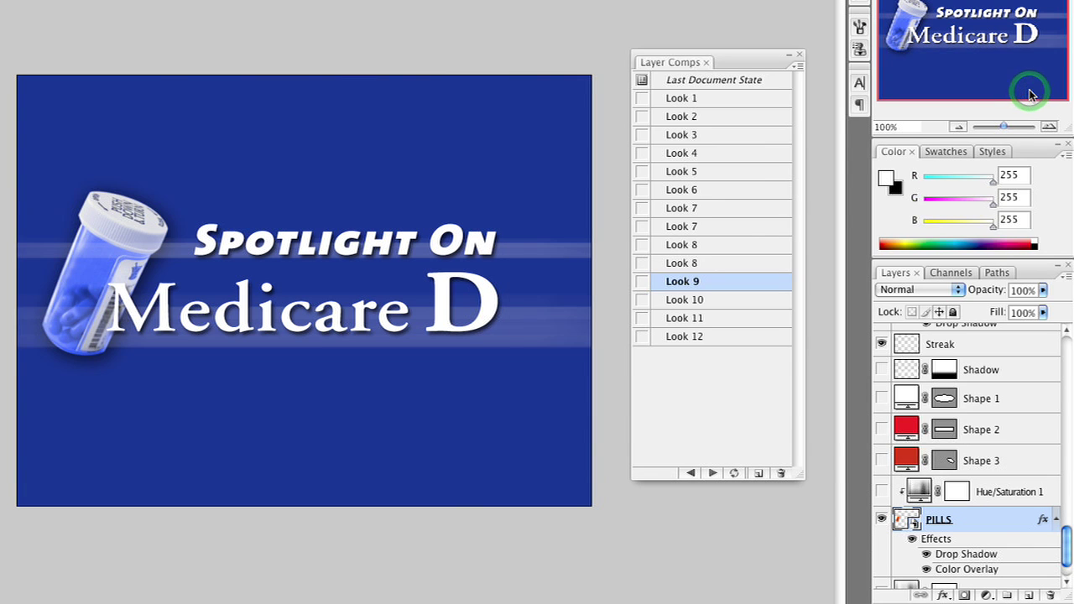
Create a new layer comp including Appearance and name it 'Look 13'
{"action": "left_click", "coordinate": [757, 475]}
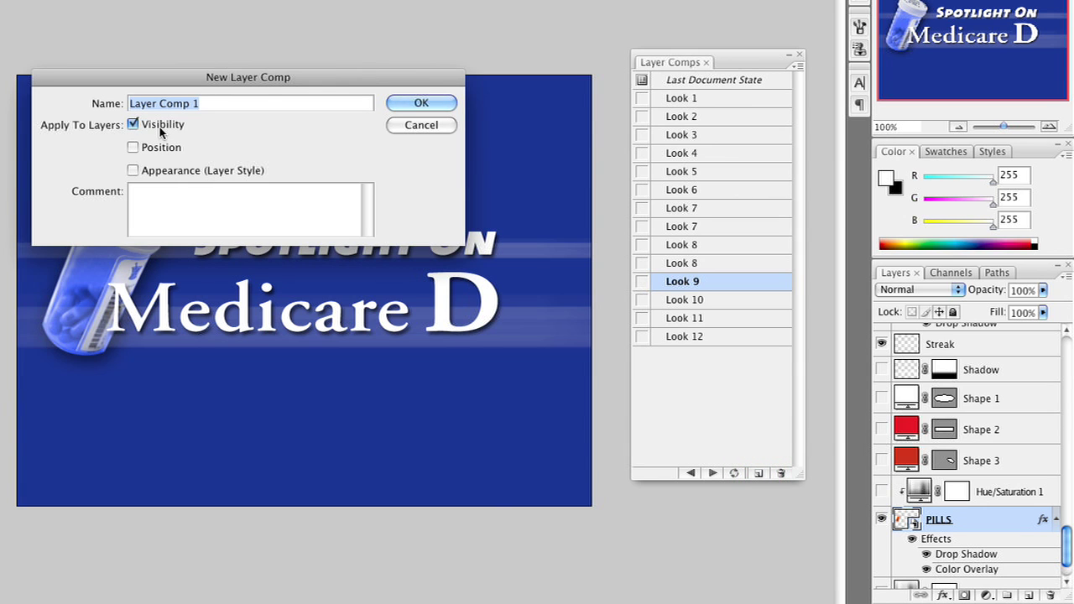
{"action": "left_click", "coordinate": [164, 172]}
{"action": "left_click", "coordinate": [428, 112]}
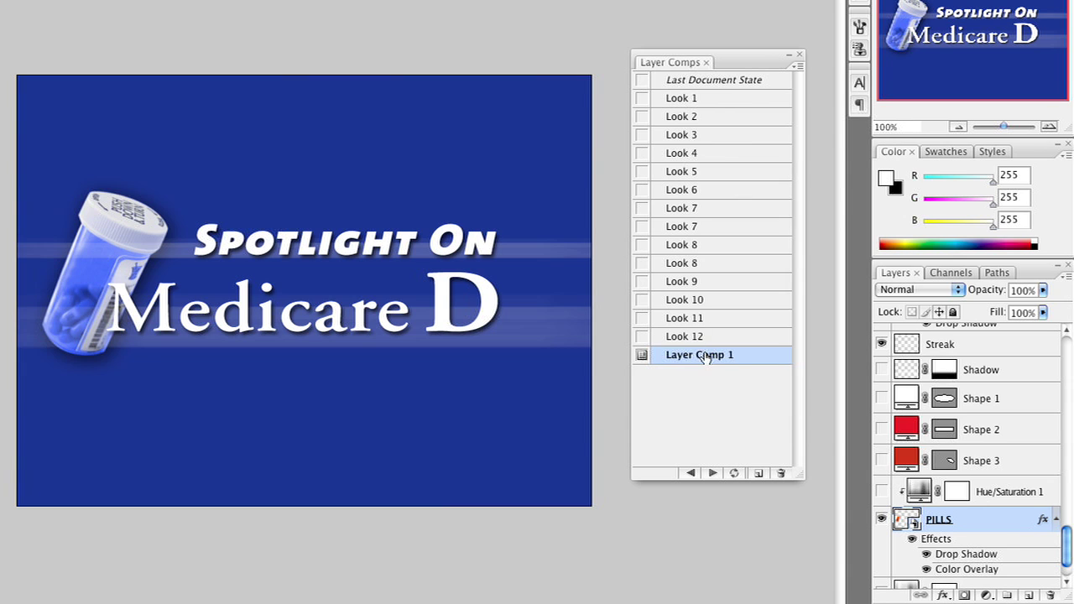
{"action": "type", "text": "Look 13"}
Compare Look 9 and Look 13, ending with the orange-pill Look 9 applied
{"action": "left_click", "coordinate": [718, 283]}
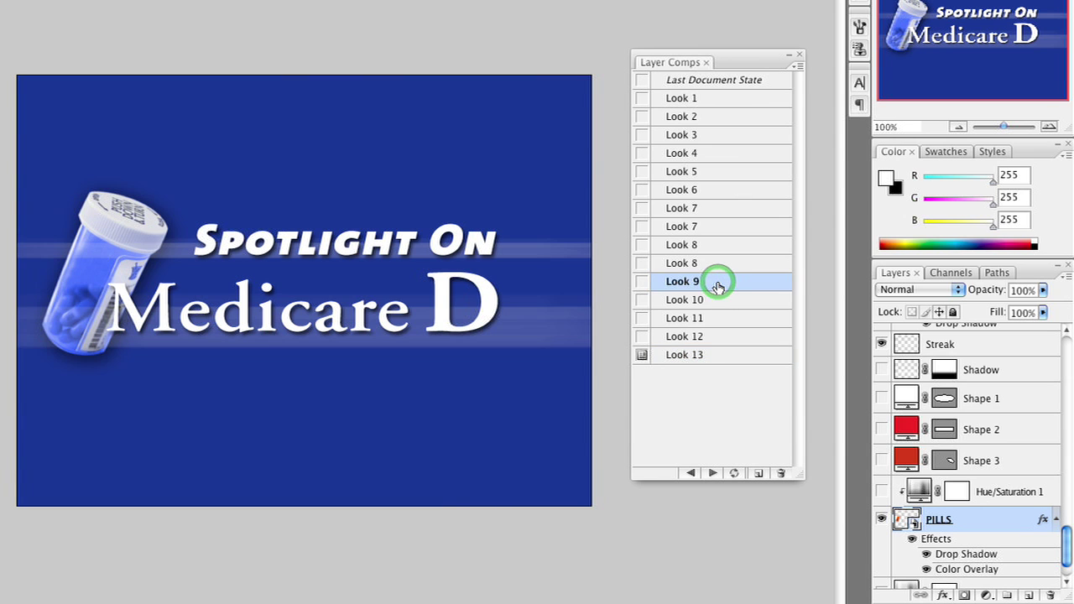
{"action": "left_click", "coordinate": [642, 285]}
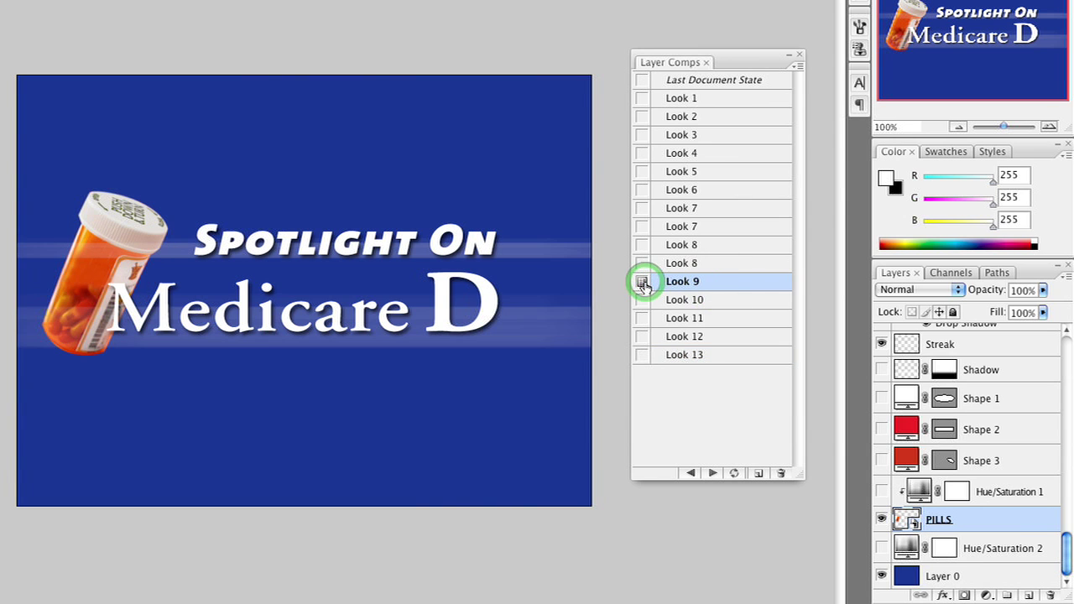
{"action": "left_click", "coordinate": [642, 356]}
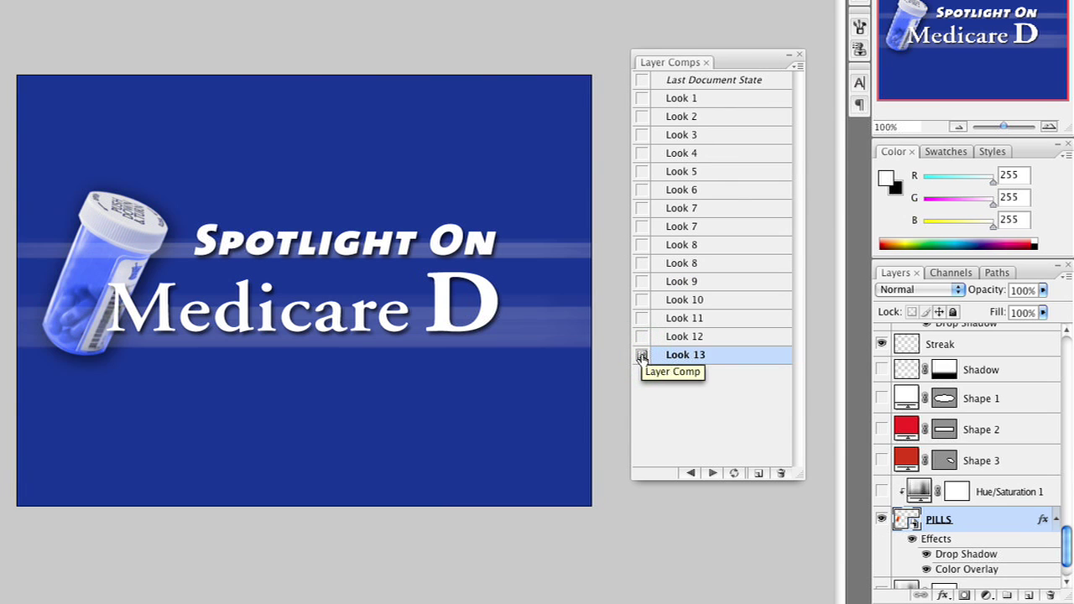
{"action": "left_click", "coordinate": [641, 283]}
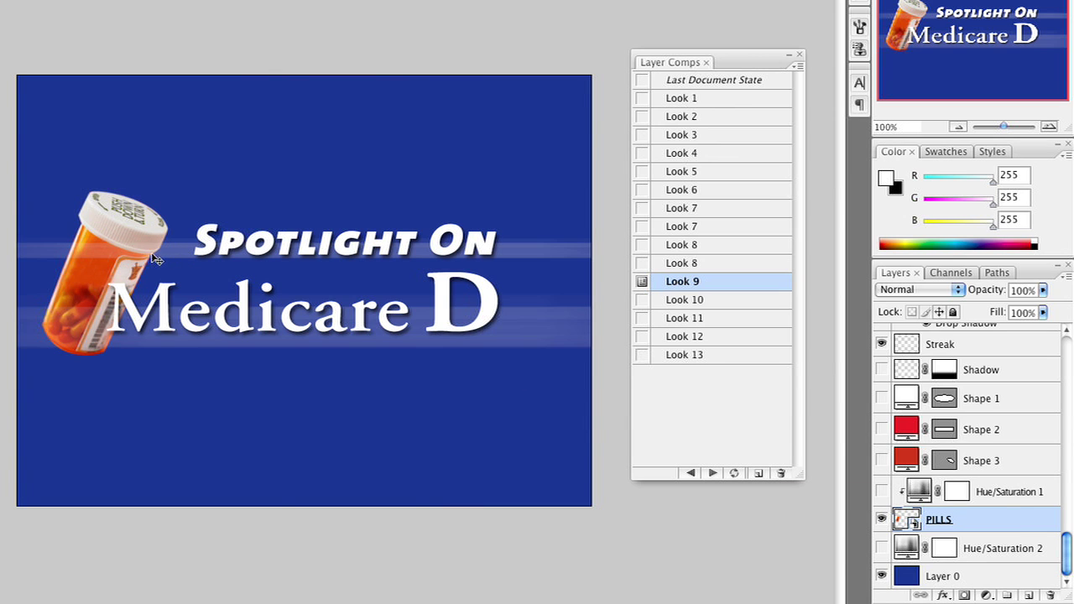
Move the pill bottle right of the title, save it as 'Look 14', then reapply Look 9
{"action": "left_click_drag", "start_coordinate": [137, 255], "coordinate": [557, 262]}
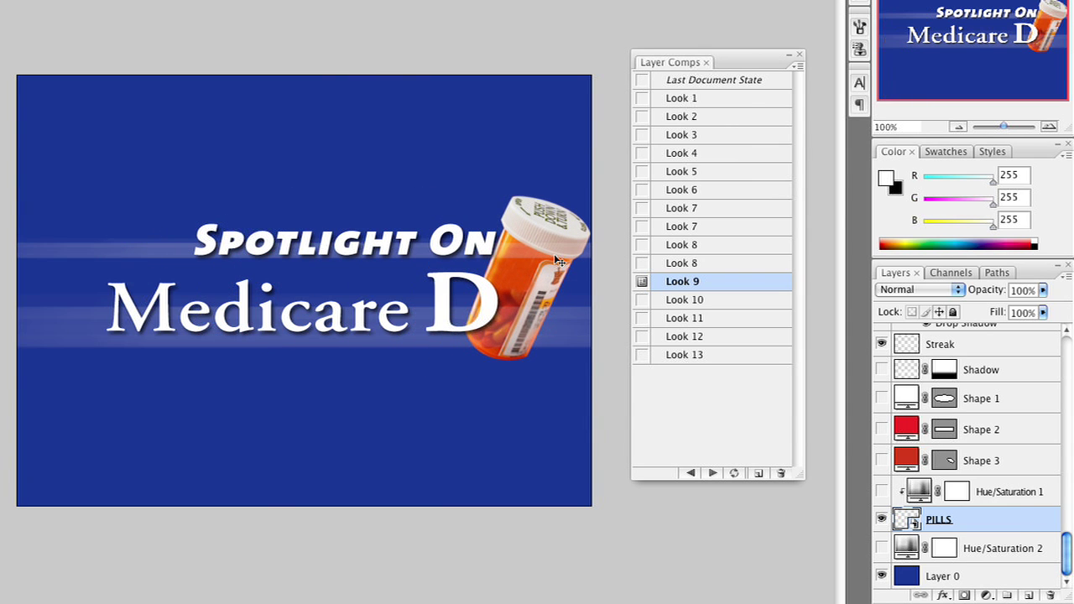
{"action": "left_click", "coordinate": [756, 475]}
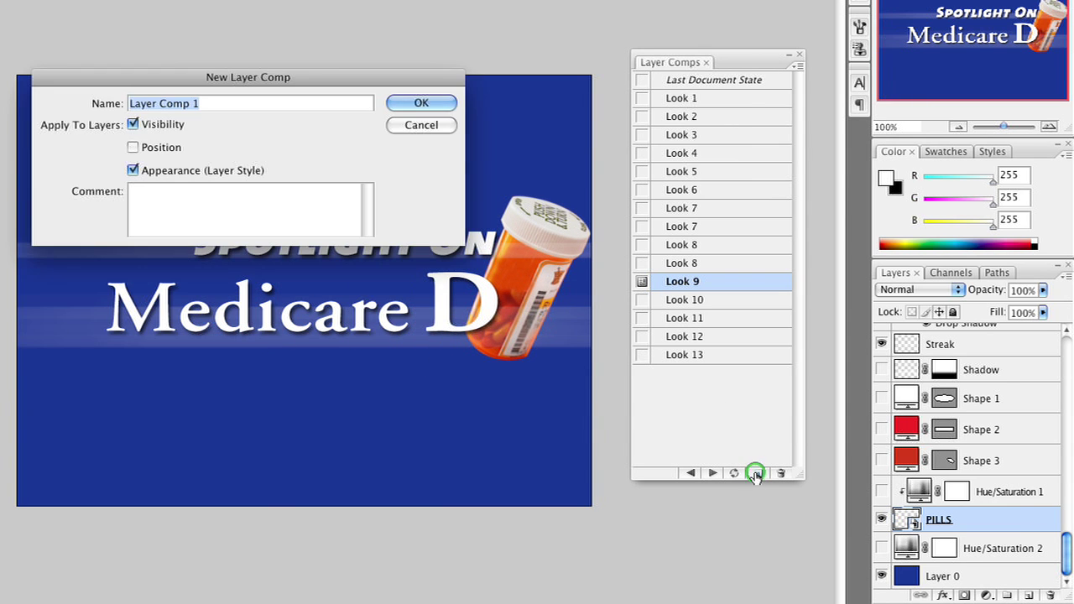
{"action": "type", "text": "Look 14"}
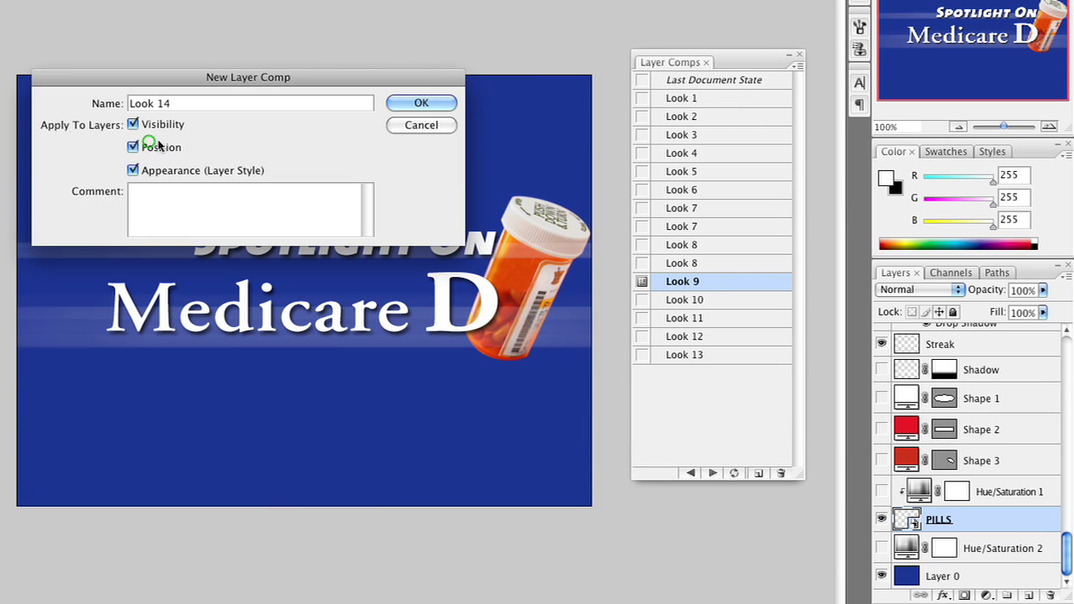
{"action": "left_click", "coordinate": [434, 102]}
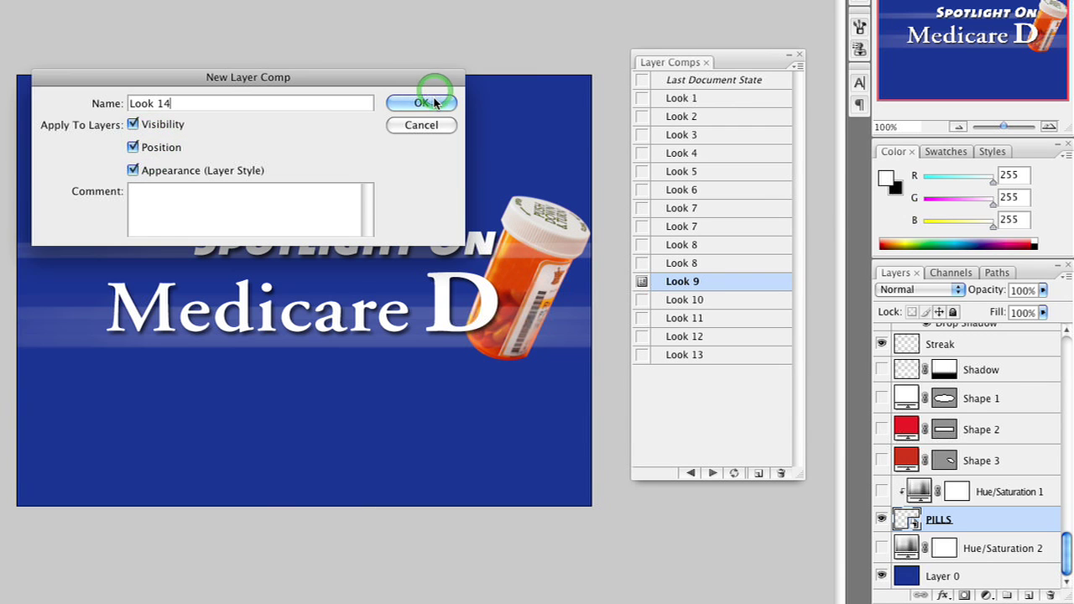
{"action": "left_click", "coordinate": [641, 282]}
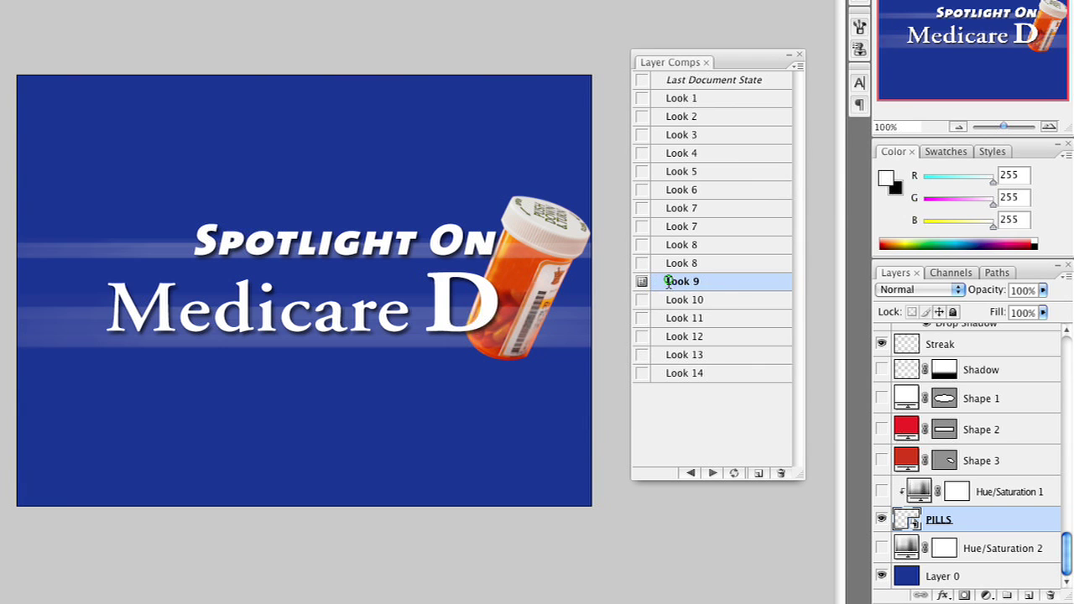
Move the pill bottle back left of the title and add Position to Look 9's options
{"action": "double_click", "coordinate": [716, 281]}
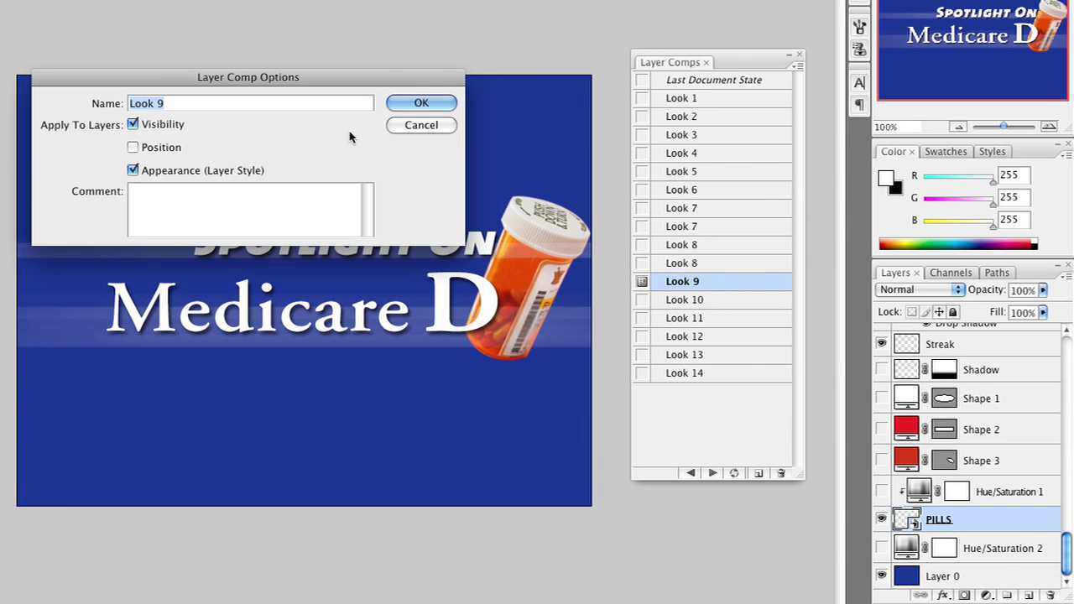
{"action": "left_click", "coordinate": [402, 126]}
{"action": "left_click_drag", "start_coordinate": [523, 240], "coordinate": [122, 258]}
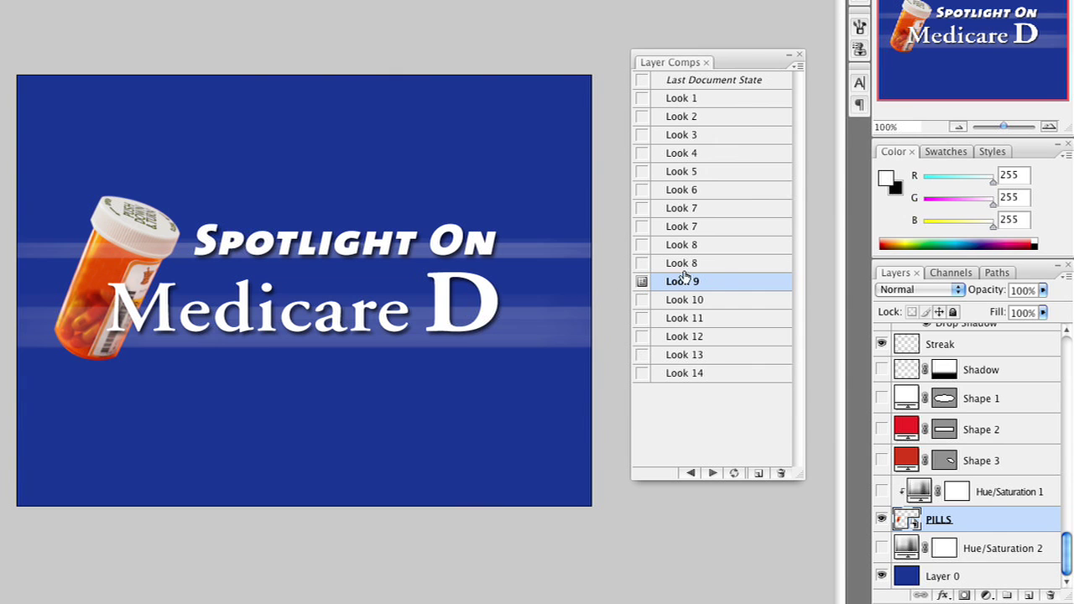
{"action": "double_click", "coordinate": [722, 282]}
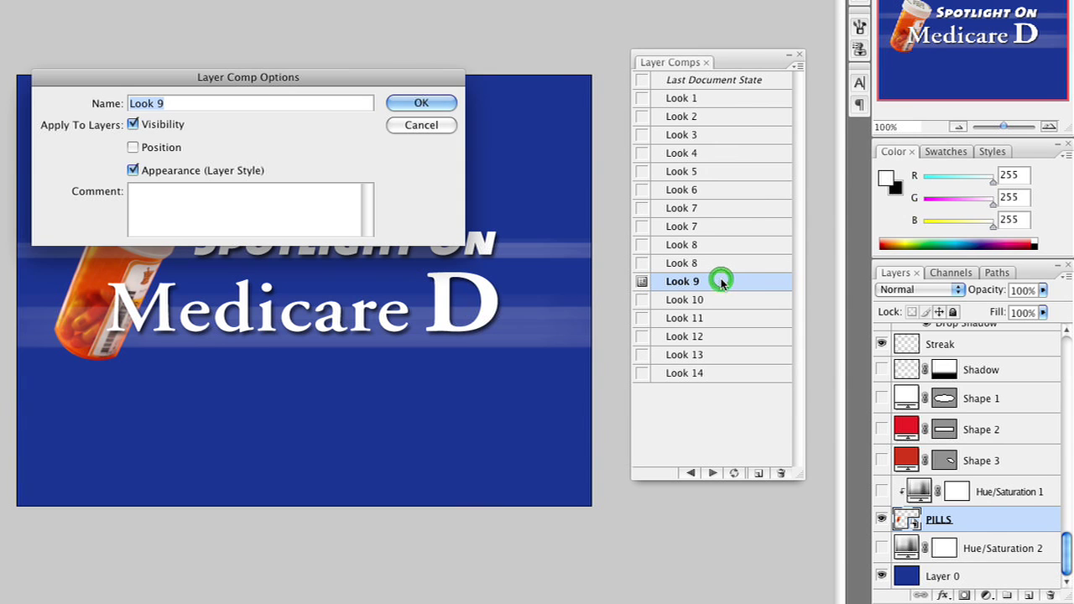
{"action": "left_click", "coordinate": [174, 147]}
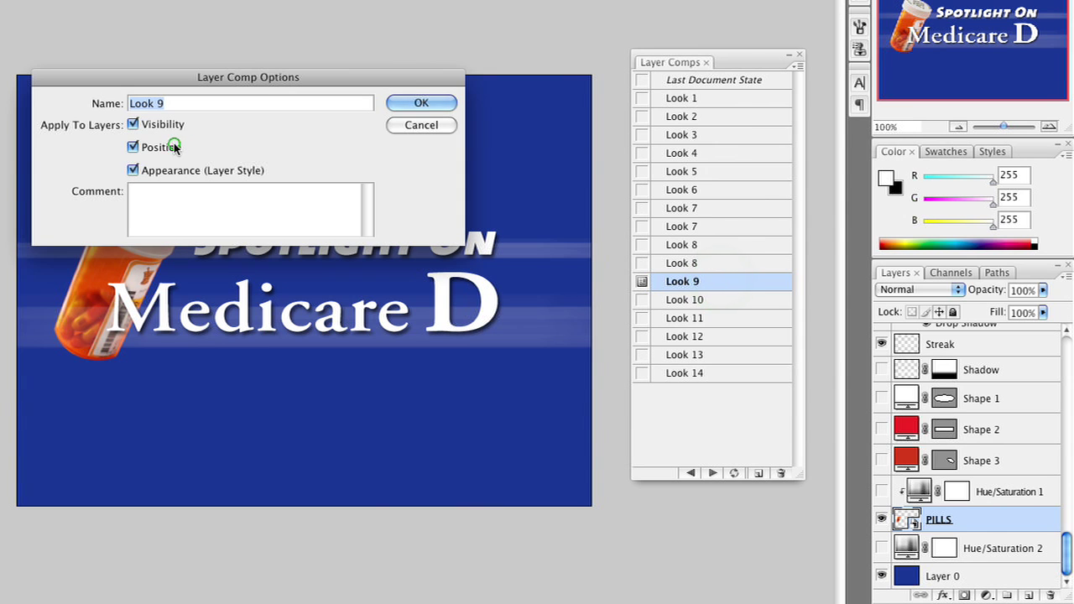
{"action": "left_click", "coordinate": [432, 104]}
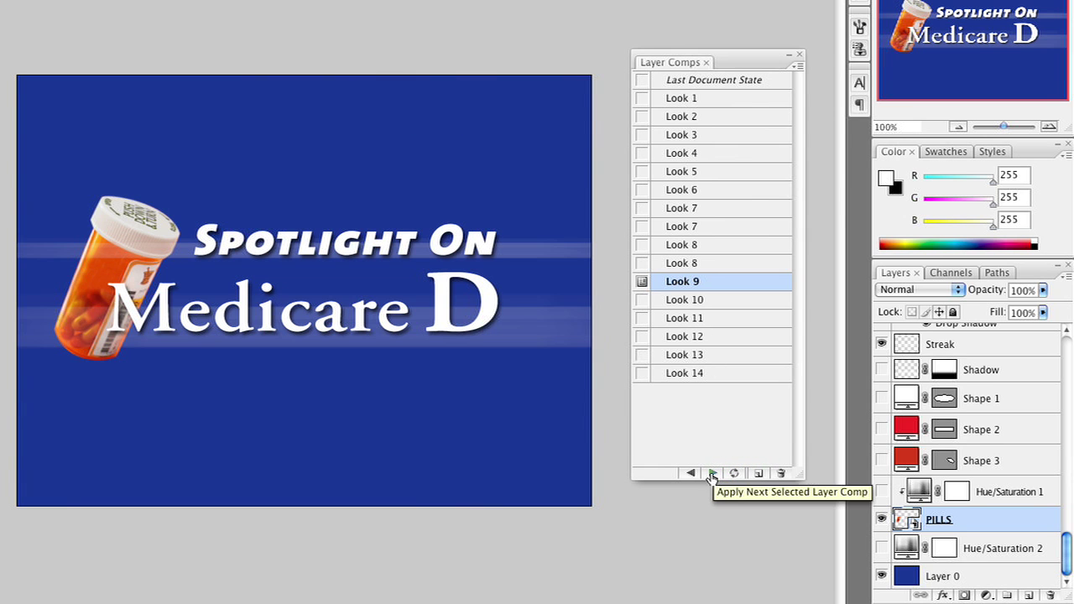
Cycle through Looks 10–14, settle on Look 13, and drag its blue pill left of the title
{"action": "left_click", "coordinate": [711, 473]}
{"action": "left_click", "coordinate": [710, 474]}
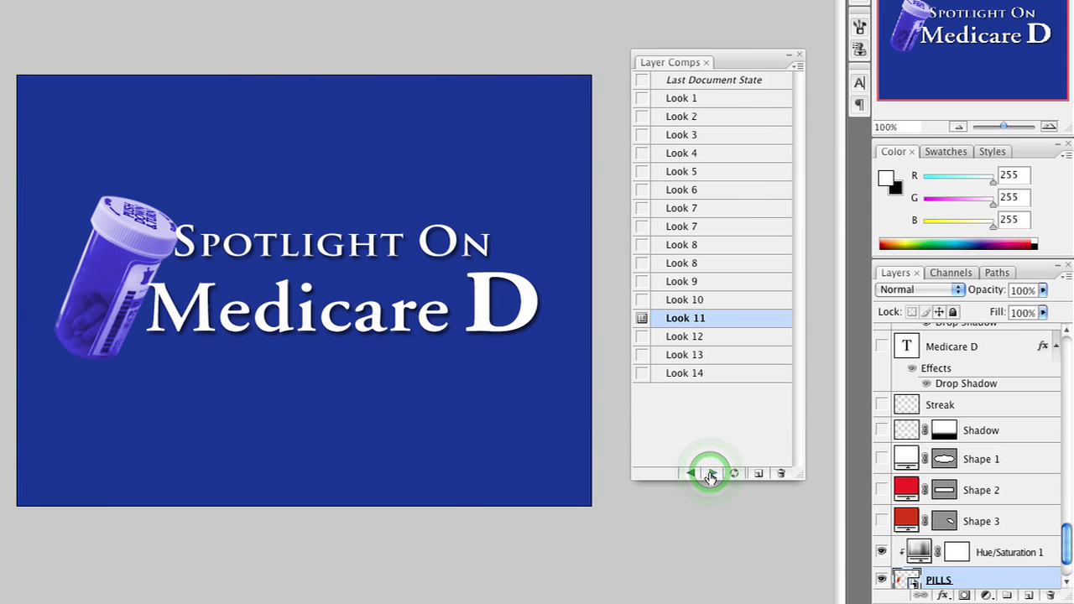
{"action": "left_click", "coordinate": [710, 474]}
{"action": "left_click", "coordinate": [711, 474]}
{"action": "left_click", "coordinate": [711, 474]}
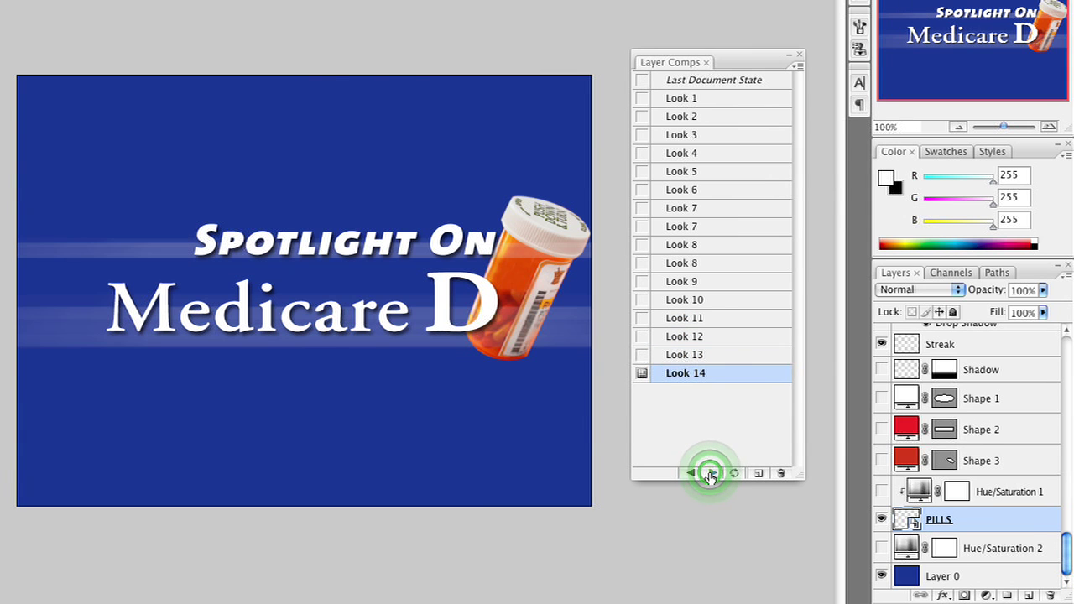
{"action": "left_click", "coordinate": [692, 474]}
{"action": "left_click", "coordinate": [692, 474]}
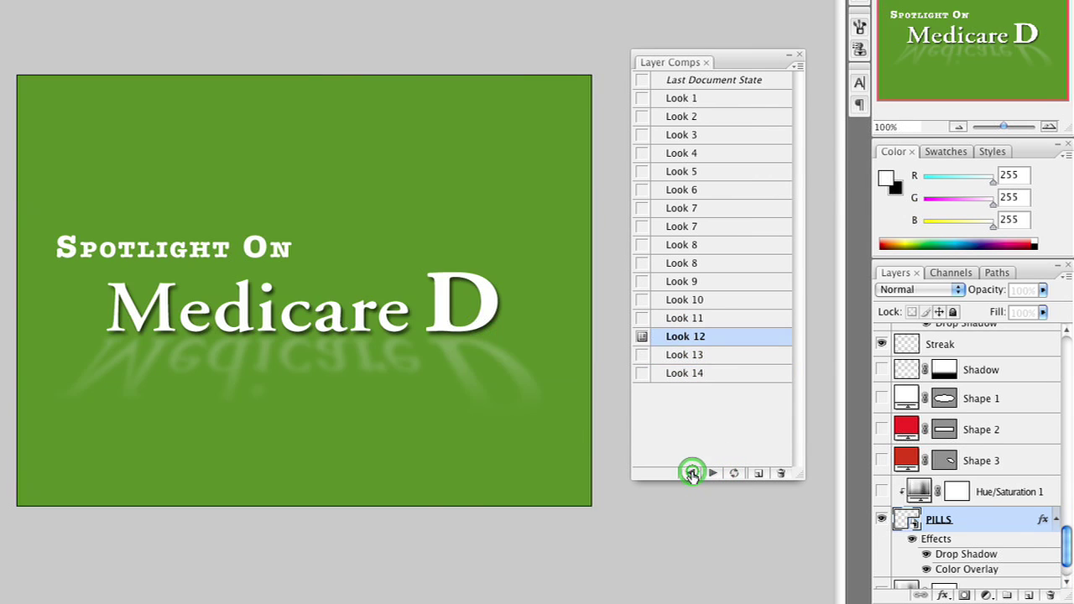
{"action": "left_click", "coordinate": [711, 474]}
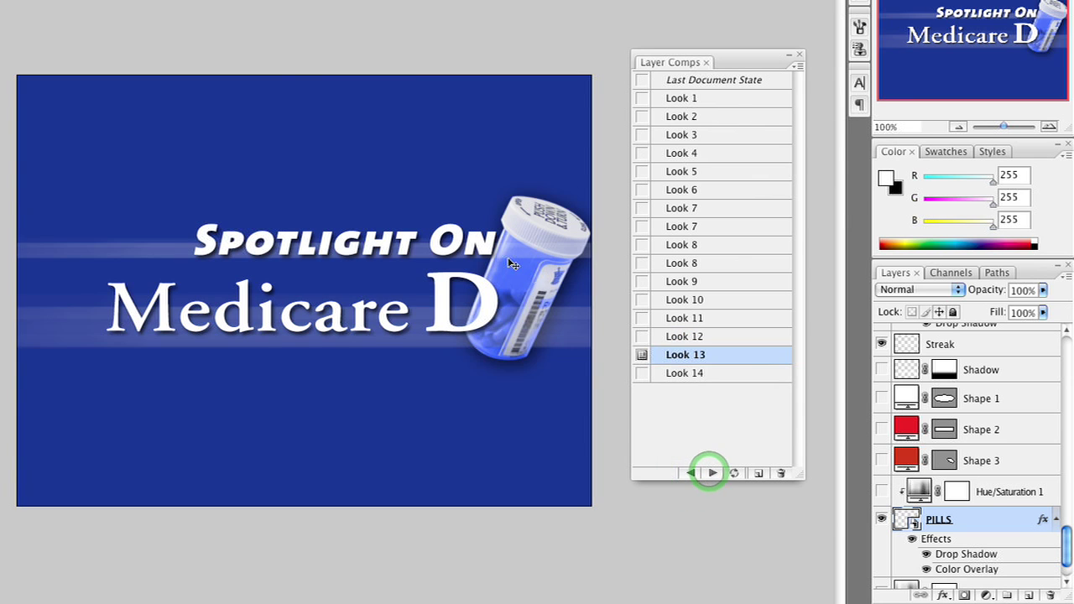
{"action": "left_click_drag", "start_coordinate": [527, 274], "coordinate": [110, 273]}
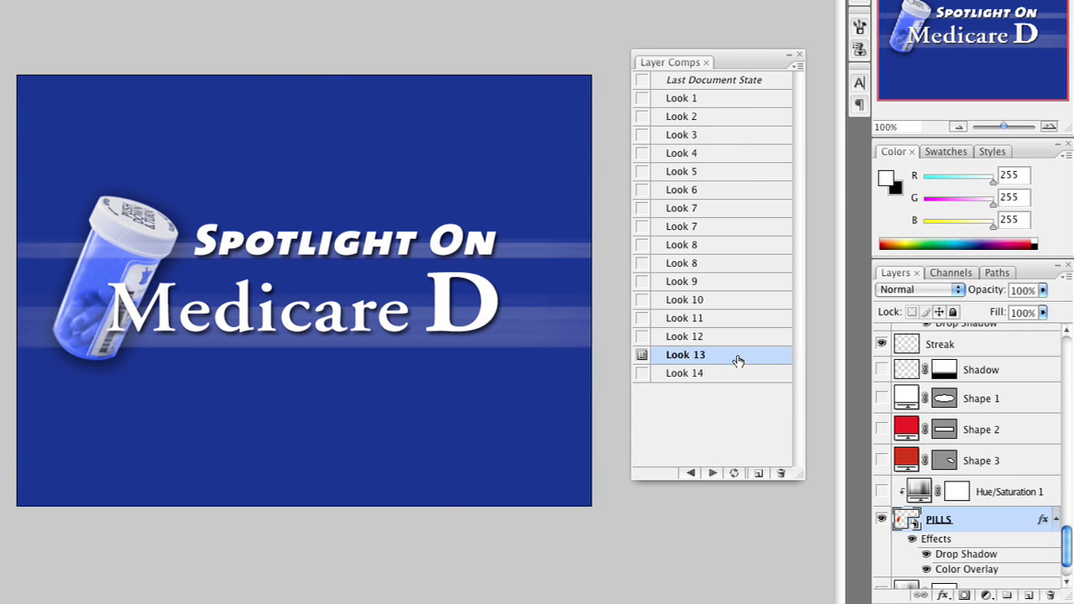